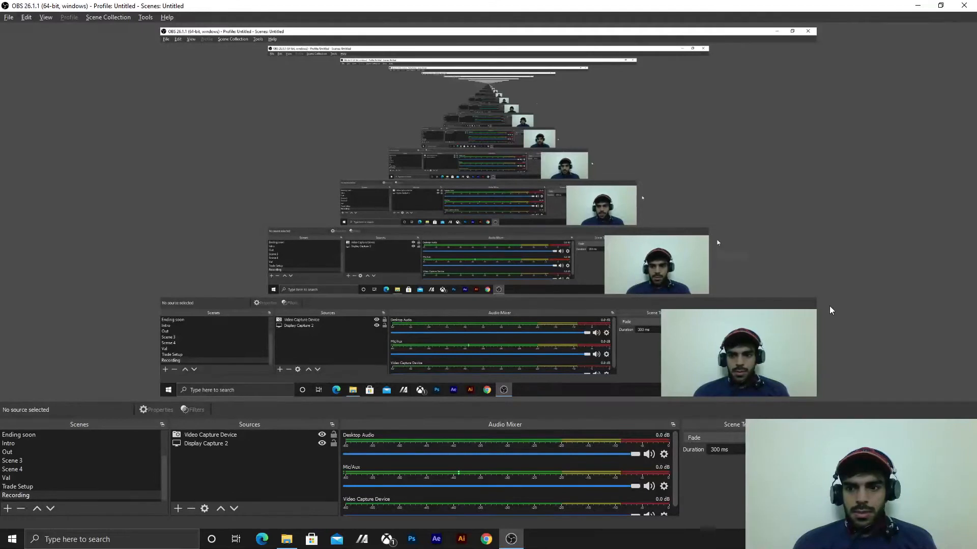
# - Launch the VMware-workstation-full-16.1.0-17198959.exe installer from the Programs folder in Downloads and clear the desktop of other windows
pyautogui.click(916, 5)
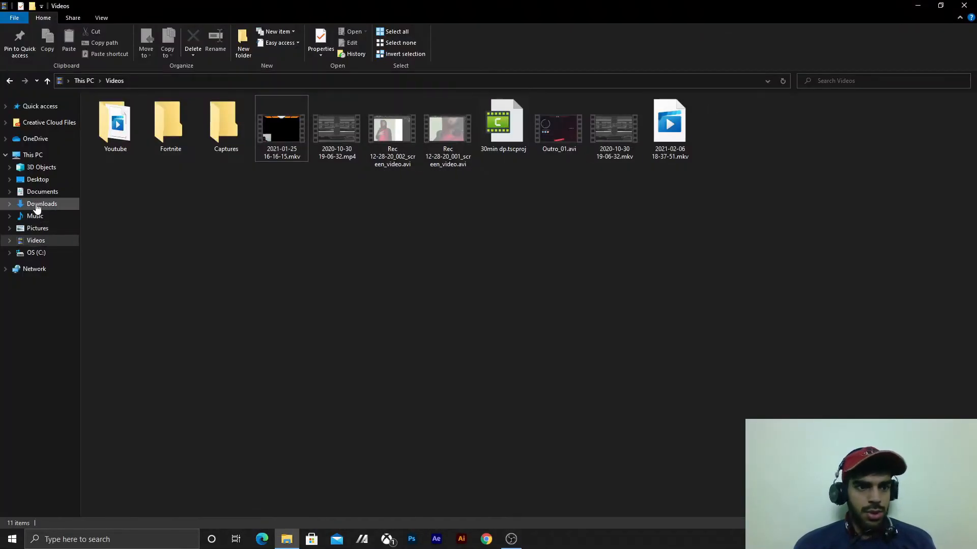
pyautogui.click(37, 204)
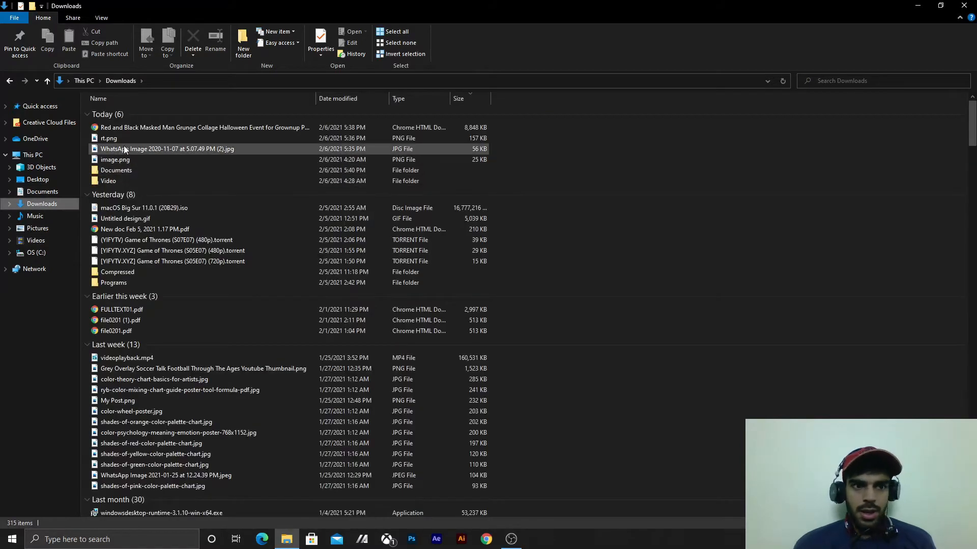
pyautogui.doubleClick(145, 282)
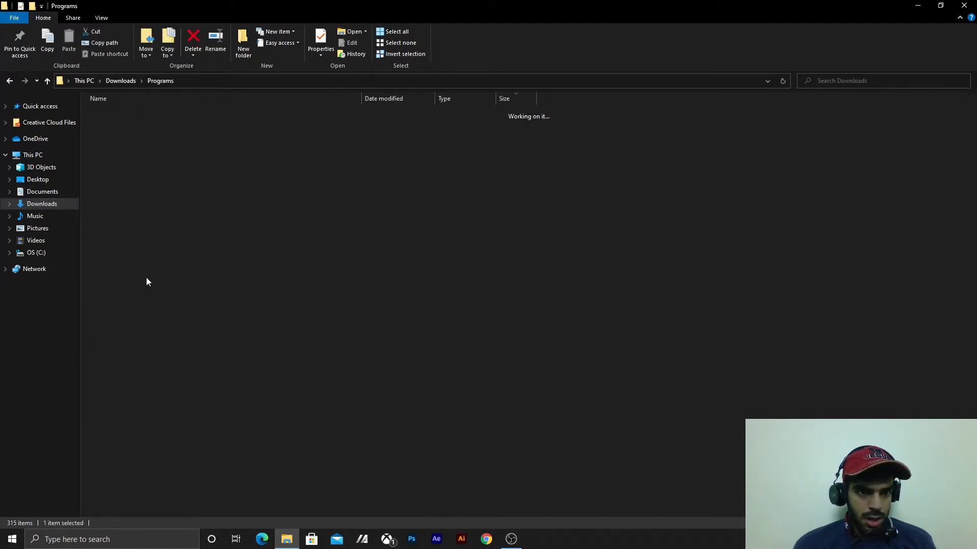
pyautogui.click(172, 116)
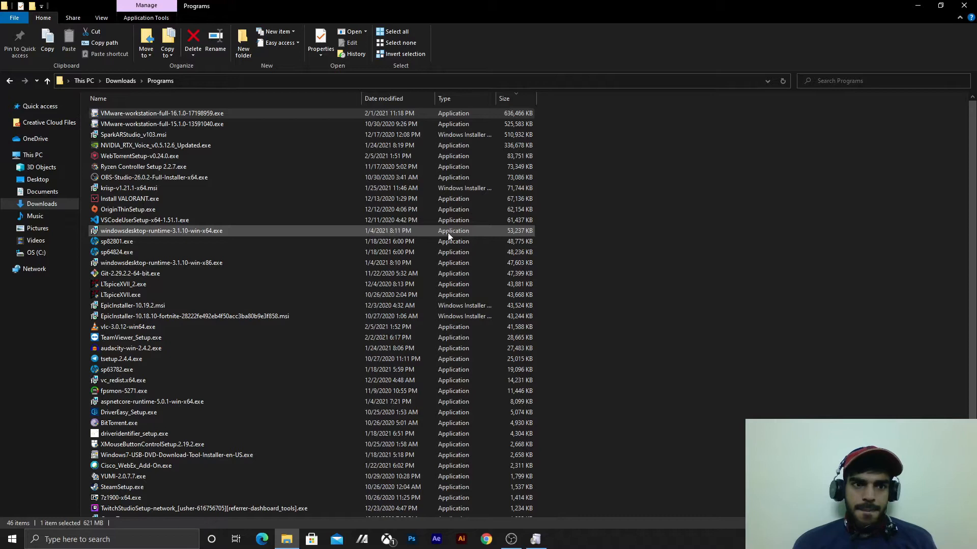
pyautogui.click(540, 540)
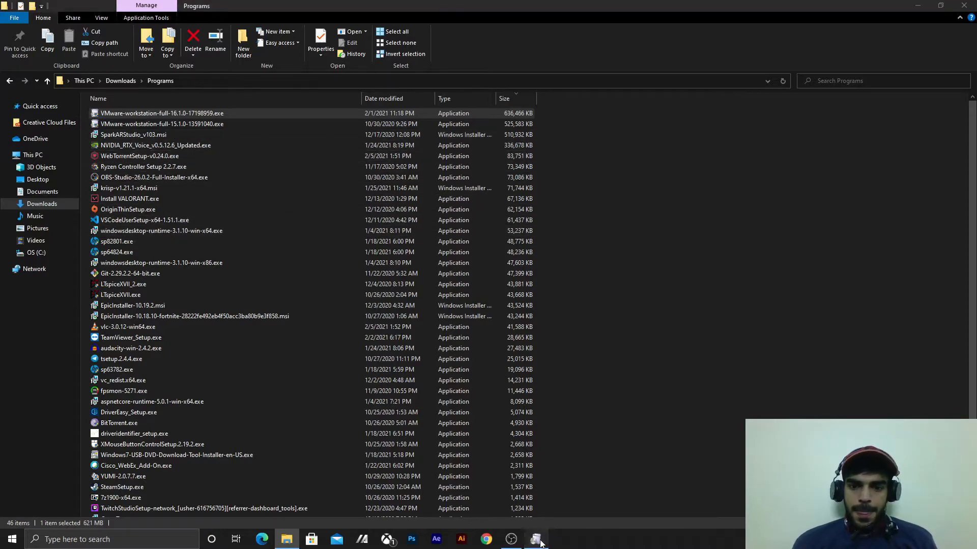
pyautogui.click(918, 6)
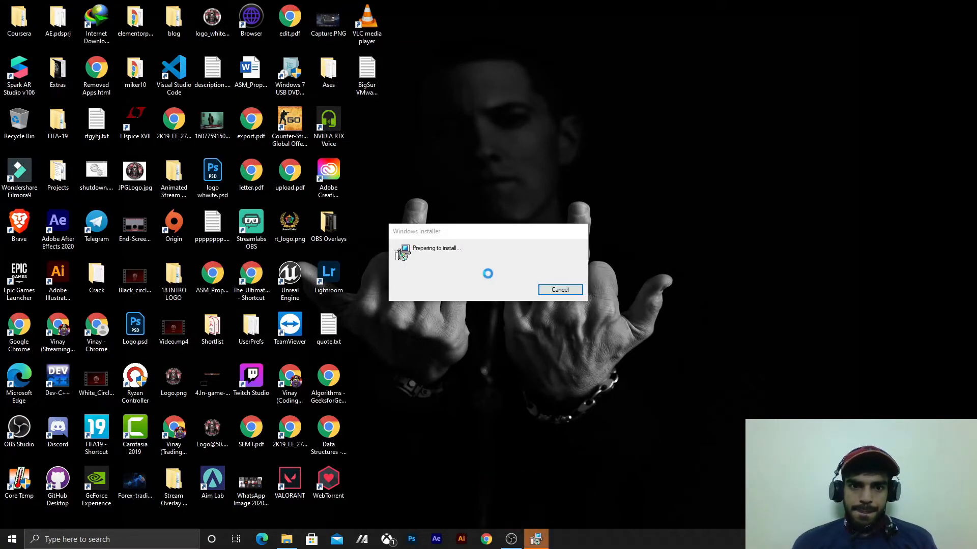
# - Accept the VMware Workstation Pro license terms, keep the default install location, update and shortcut options, and start the installation
pyautogui.click(539, 351)
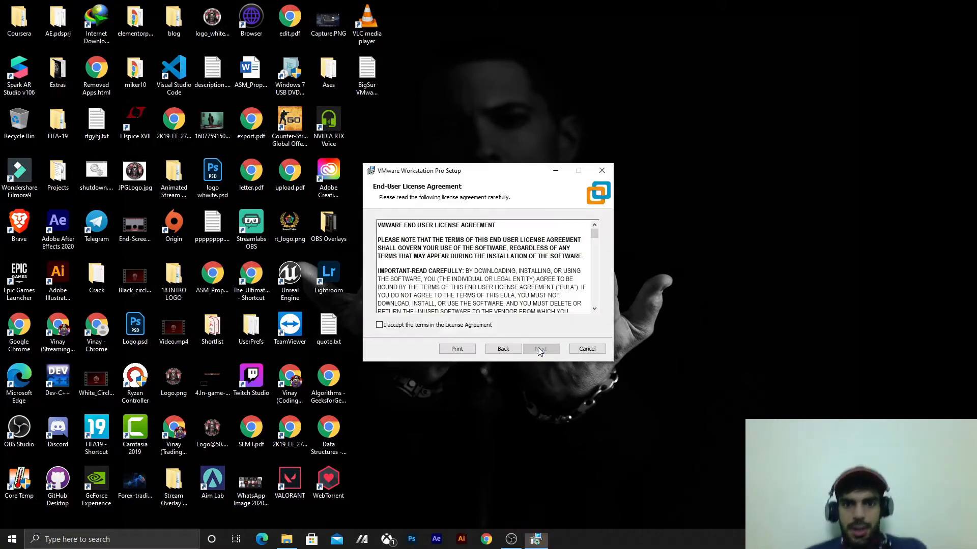
pyautogui.click(469, 329)
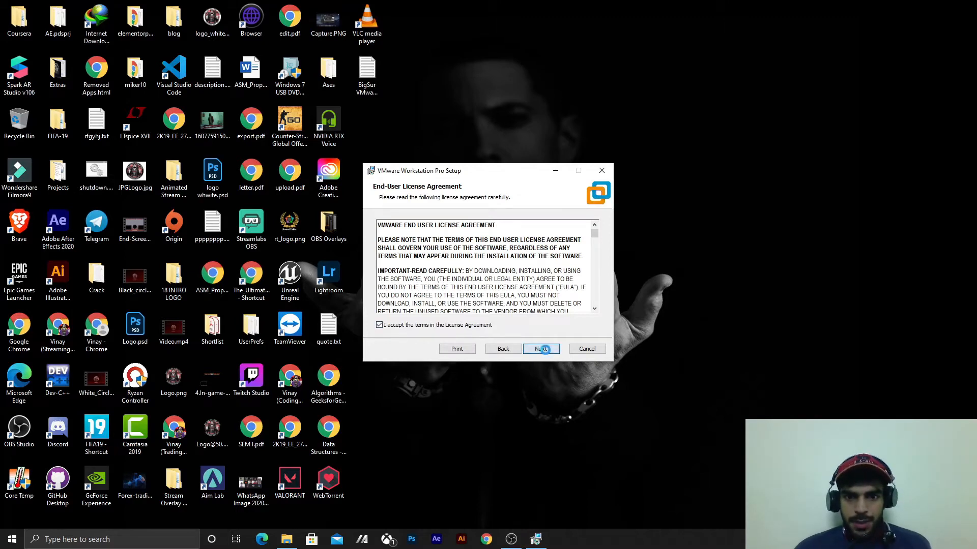
pyautogui.click(544, 350)
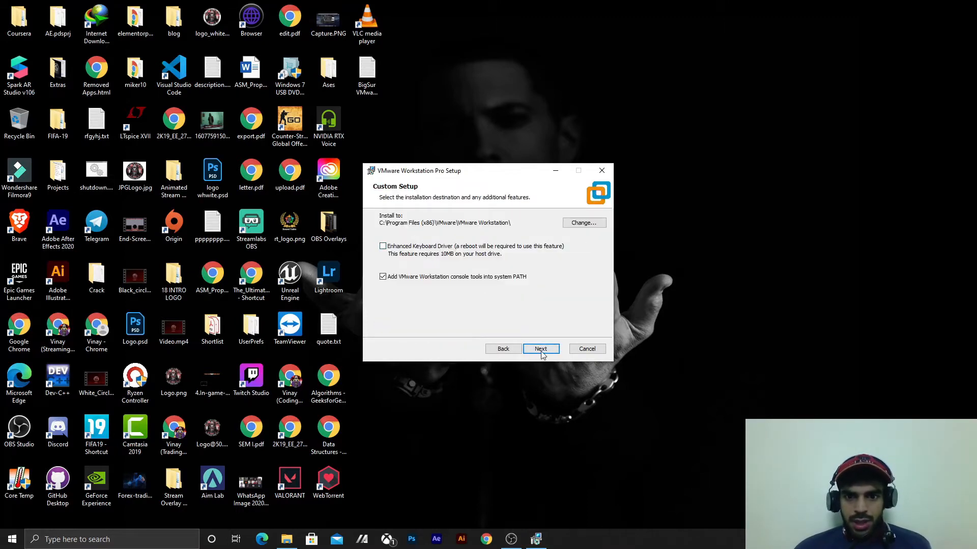
pyautogui.click(541, 350)
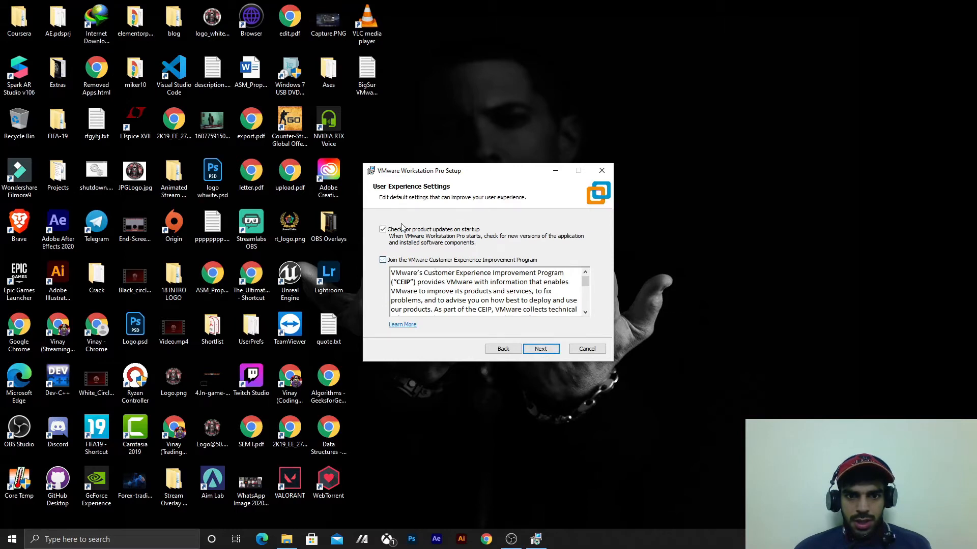
pyautogui.click(533, 353)
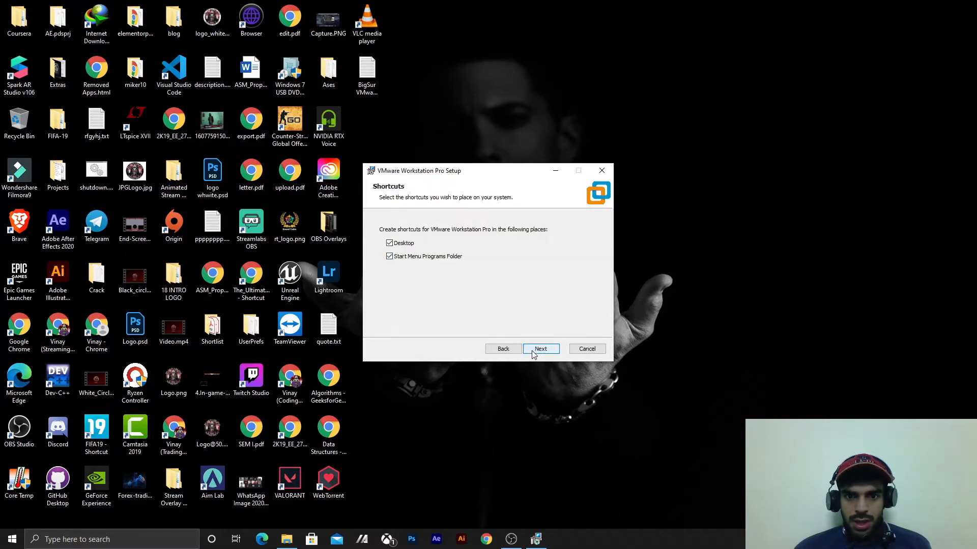
pyautogui.click(534, 353)
pyautogui.click(533, 351)
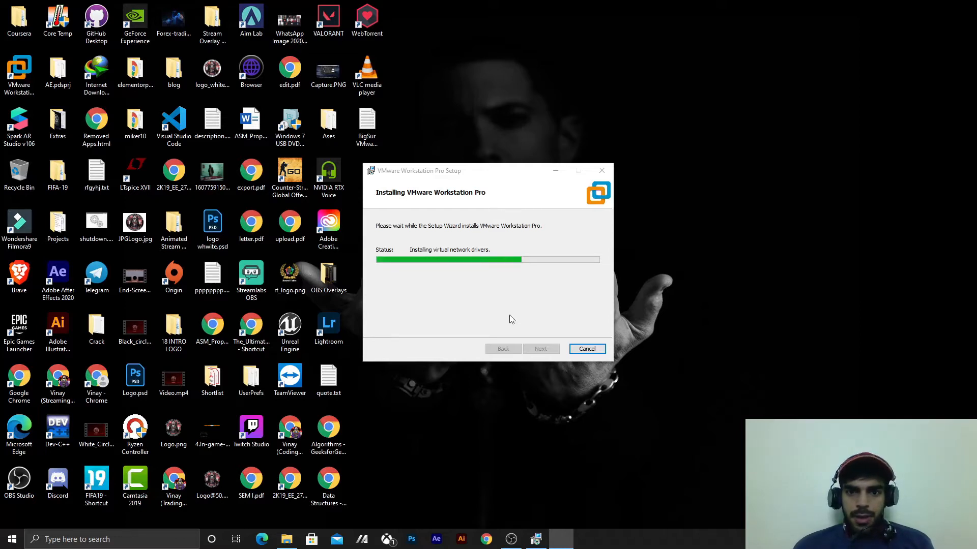
pyautogui.moveTo(453, 170)
pyautogui.mouseDown()
pyautogui.moveTo(456, 161)
pyautogui.moveTo(450, 171)
pyautogui.mouseUp()
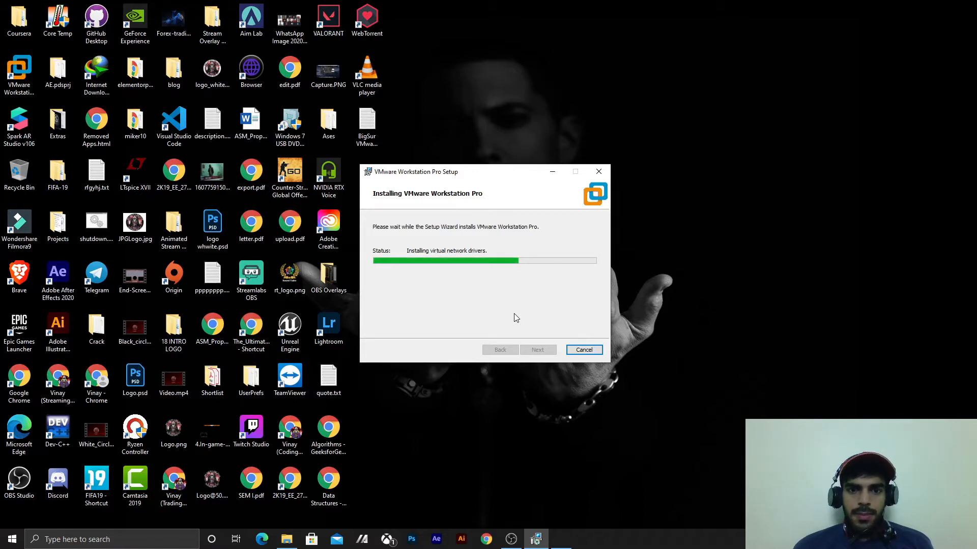
# - Search the web in Chrome for "vmware 16 crack", open the GitHub gist of Workstation 16 Pro serial keys, and select one key
pyautogui.click(492, 541)
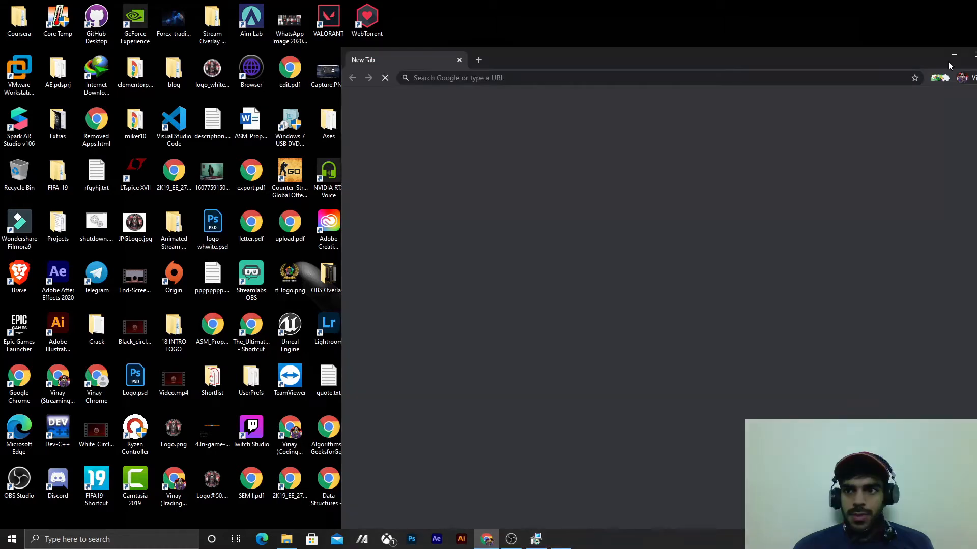
pyautogui.click(974, 57)
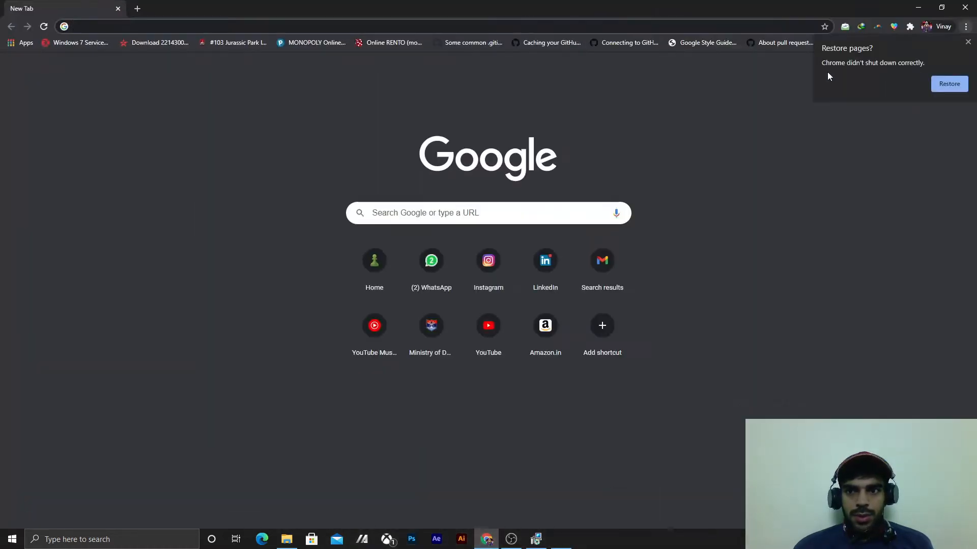
pyautogui.click(408, 26)
pyautogui.write('vmw')
pyautogui.press('Return')
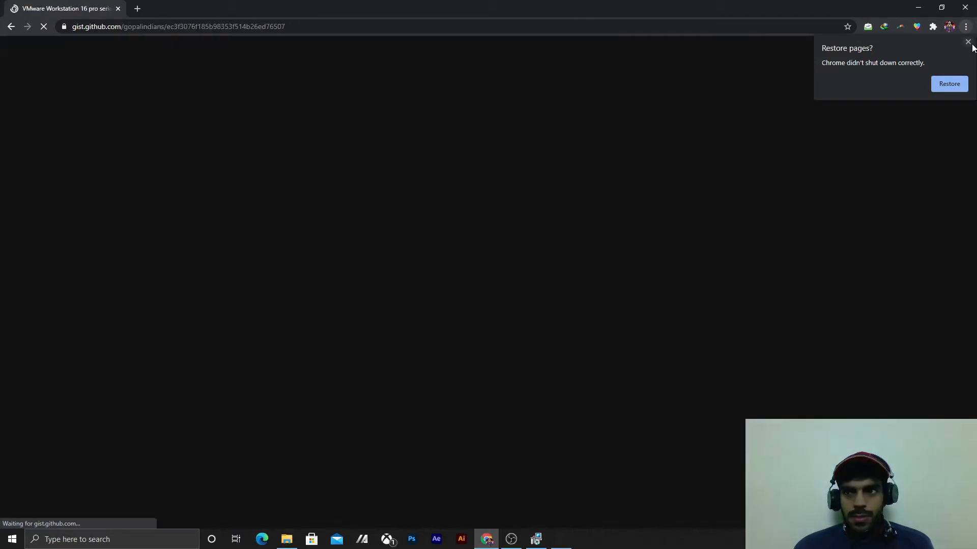
pyautogui.click(968, 42)
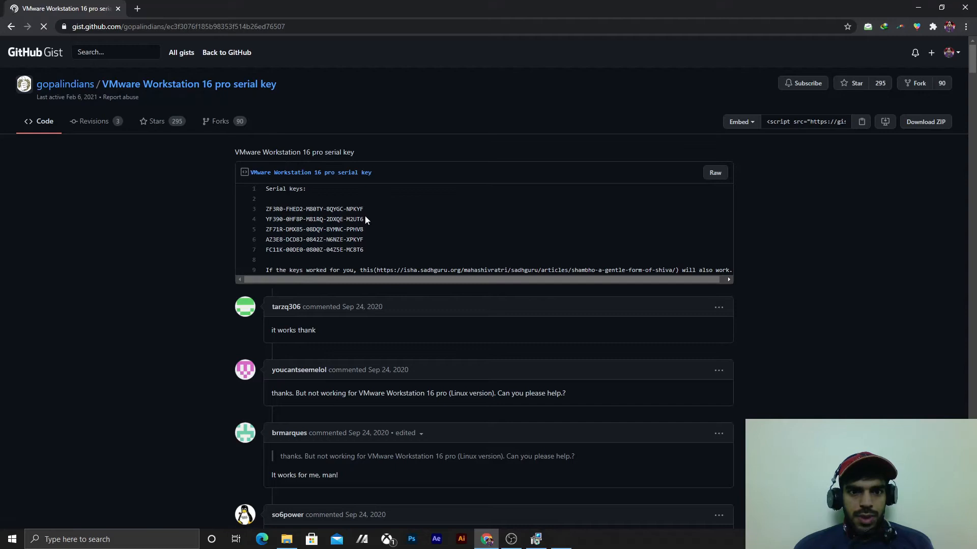
pyautogui.moveTo(367, 228); pyautogui.dragTo(260, 233)
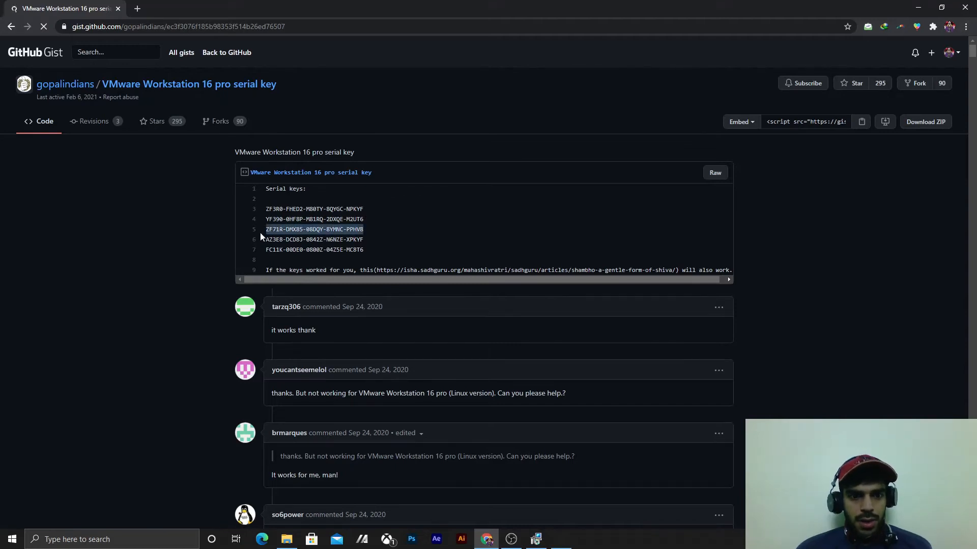
pyautogui.click(542, 542)
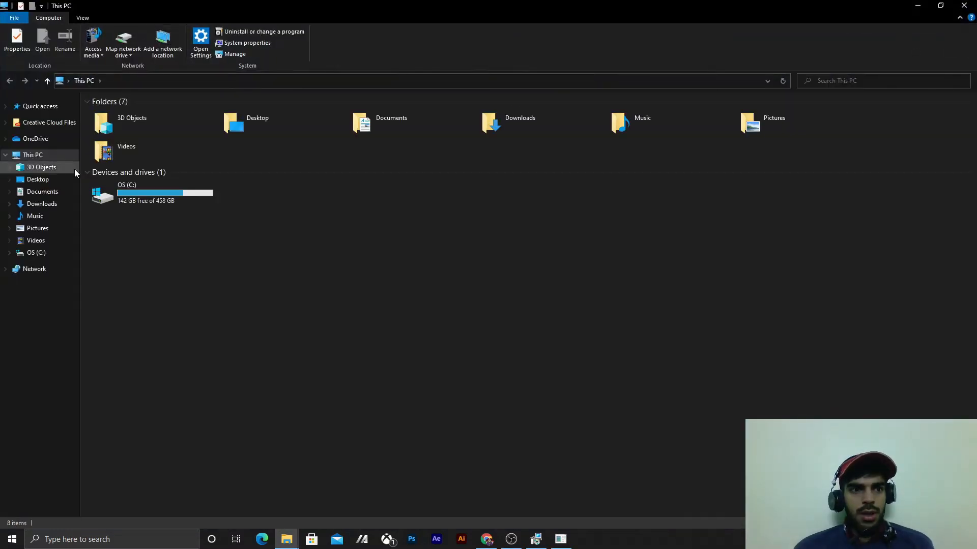
# - Open the inner unlocker-master folder inside the Compressed folder of Downloads
pyautogui.click(60, 204)
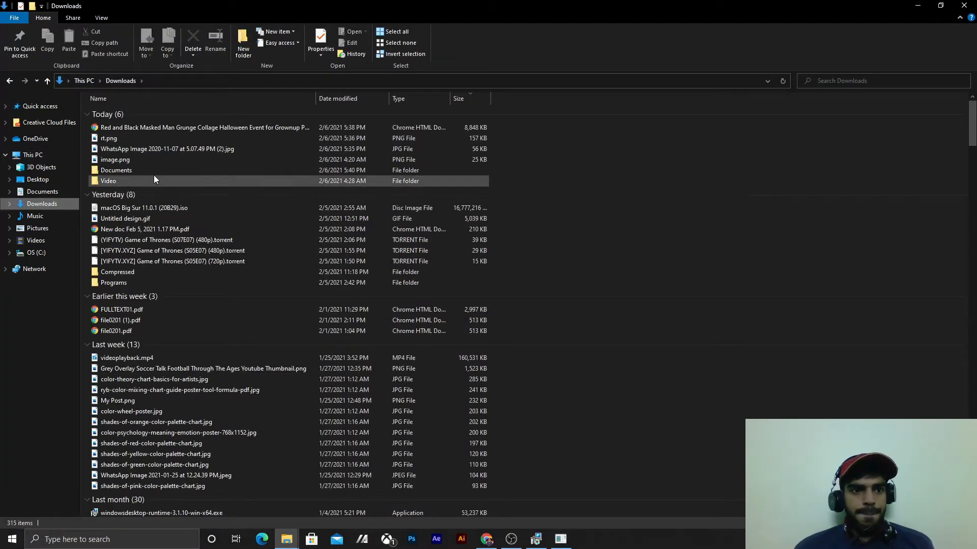
pyautogui.doubleClick(167, 273)
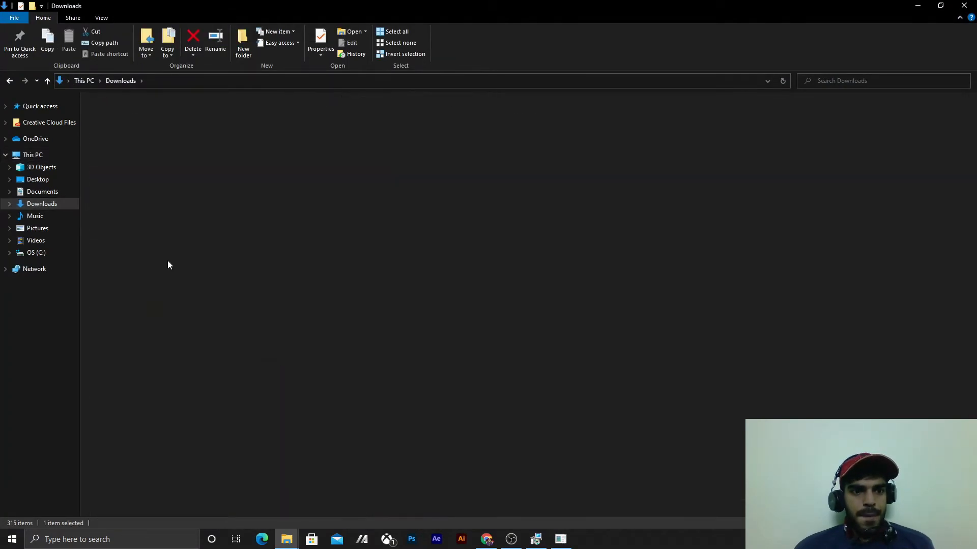
pyautogui.scroll(-13, 182, 143)
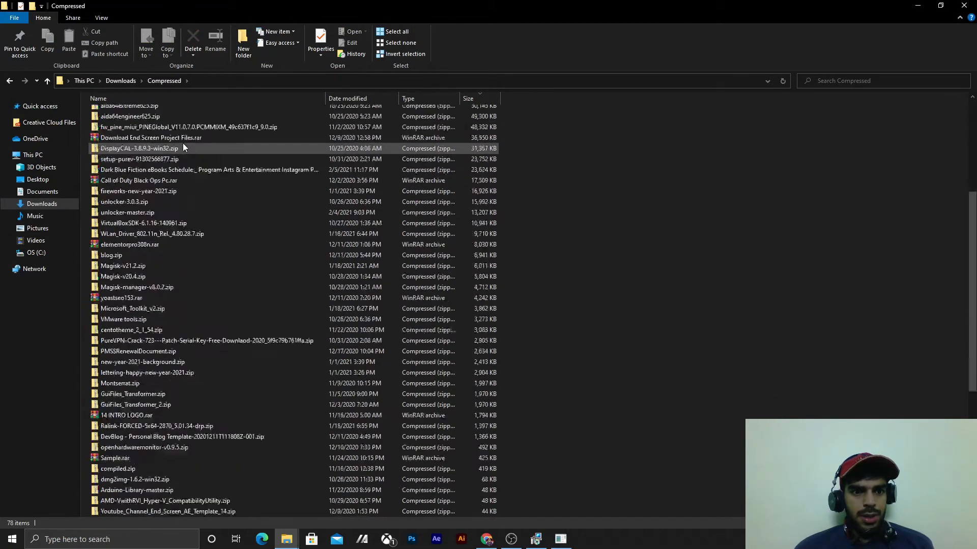
pyautogui.doubleClick(189, 500)
pyautogui.doubleClick(160, 113)
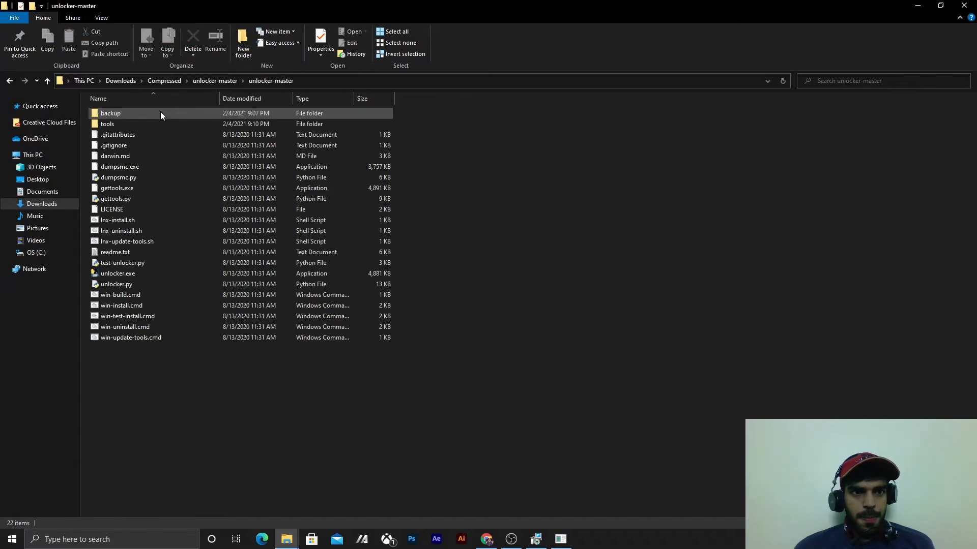
# - Search the web in Chrome for "vmware unlocker" and view the code download options of the paolo-projects/unlocker GitHub repository
pyautogui.click(492, 542)
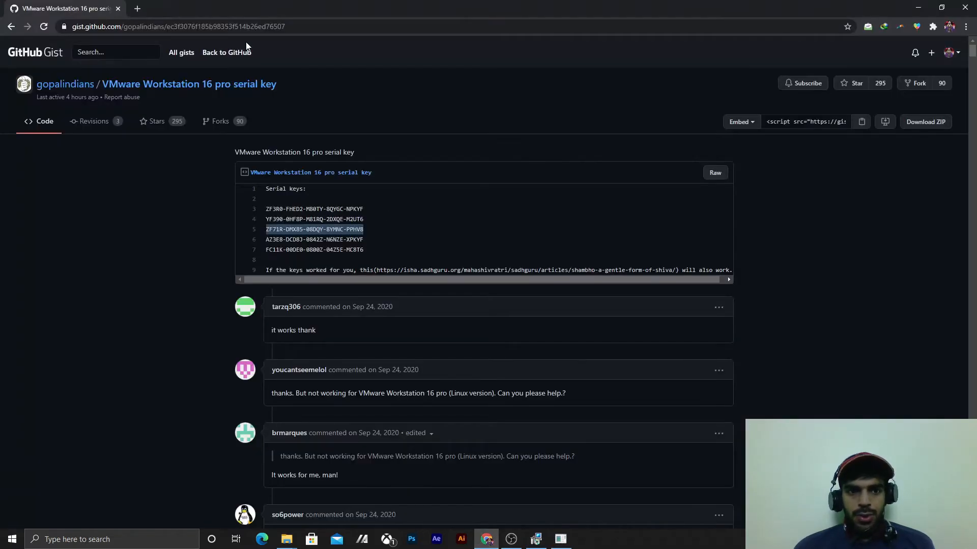
pyautogui.click(137, 9)
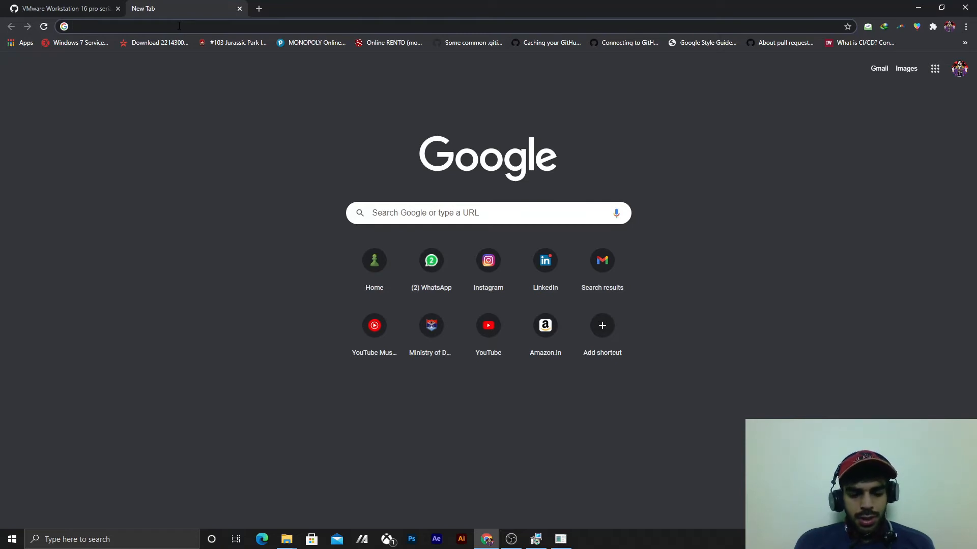
pyautogui.write('vmware unlocker')
pyautogui.press('Return')
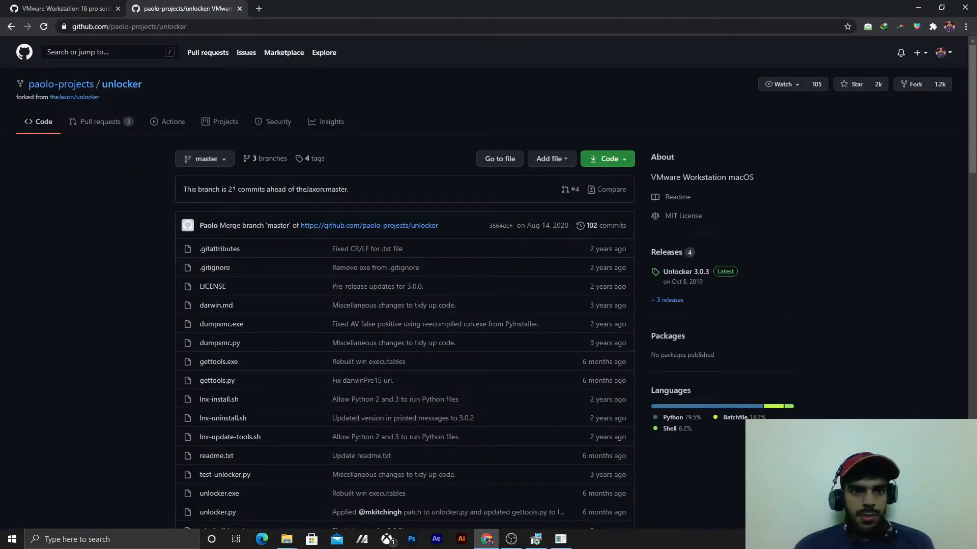
pyautogui.scroll(-1, 628, 148)
pyautogui.click(624, 108)
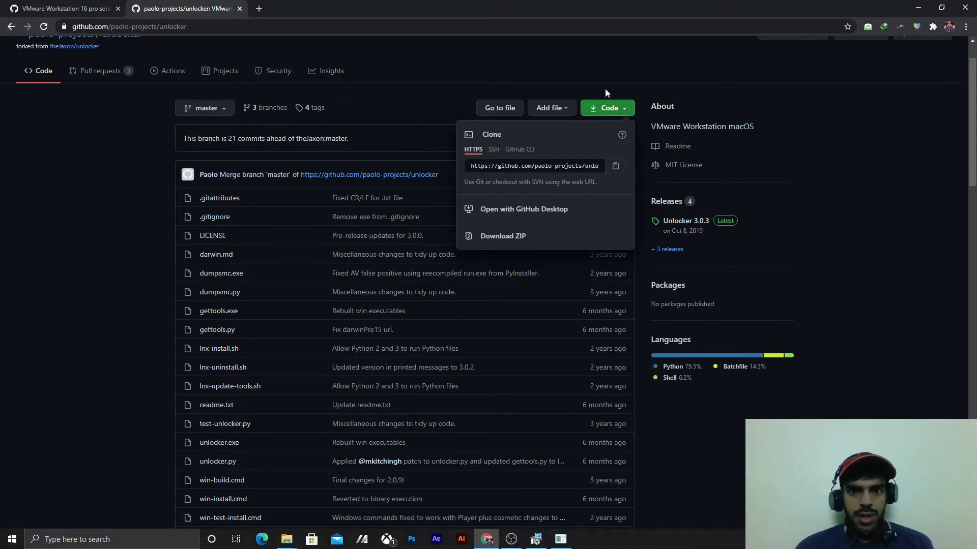
pyautogui.click(707, 70)
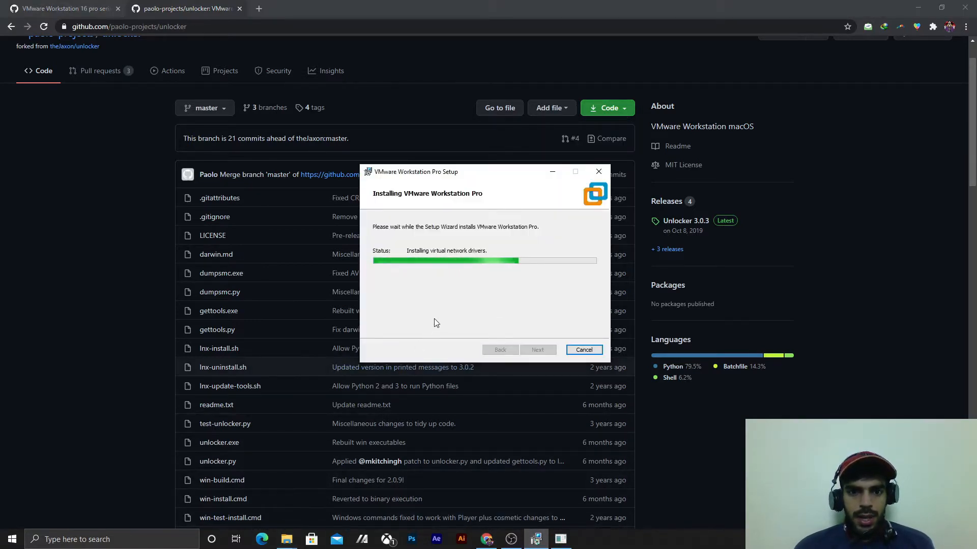
# - Copy a license key from the serial key gist into the VMware setup's License Key field and finish the setup wizard
pyautogui.click(66, 8)
pyautogui.click(536, 539)
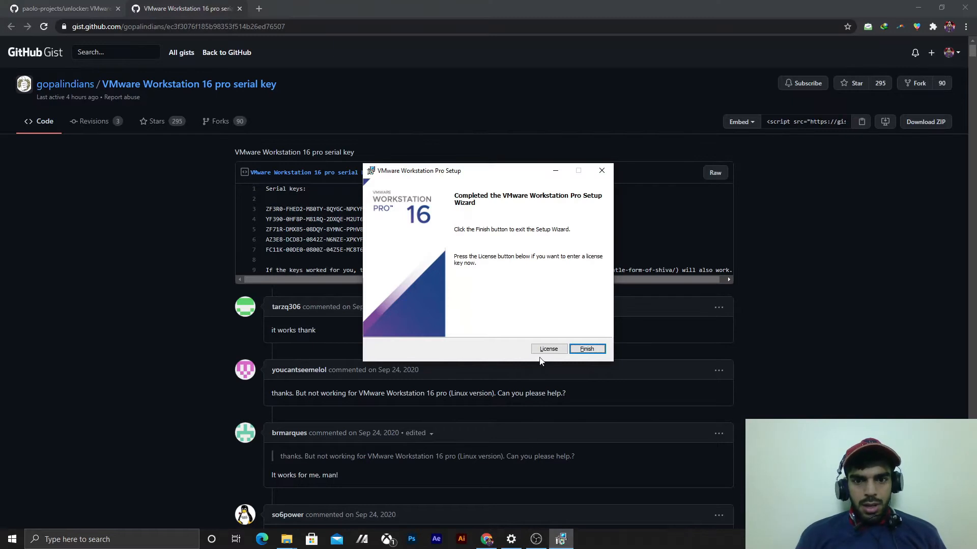
pyautogui.click(548, 350)
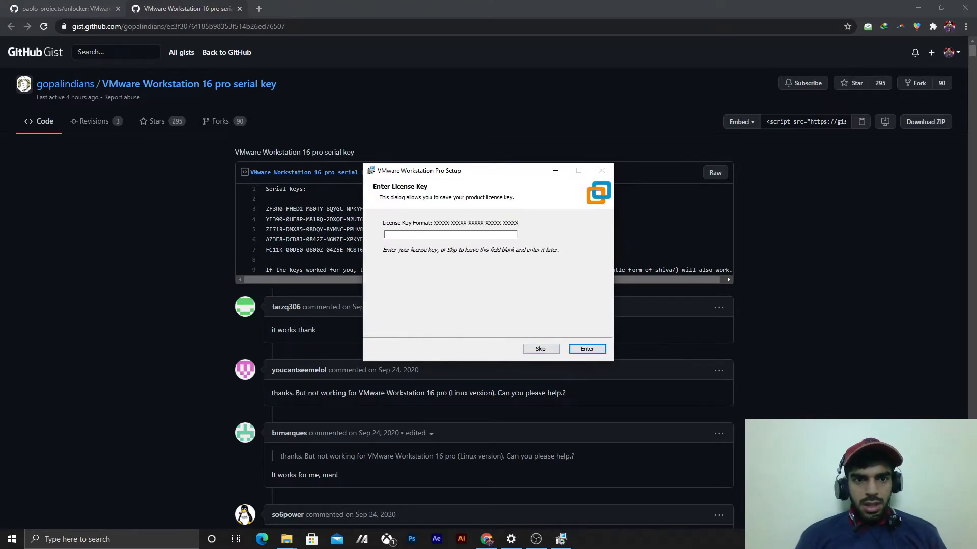
pyautogui.hotkey('alt', 'Tab')
pyautogui.moveTo(267, 229)
pyautogui.mouseDown()
pyautogui.moveTo(361, 230)
pyautogui.moveTo(265, 230)
pyautogui.mouseUp()
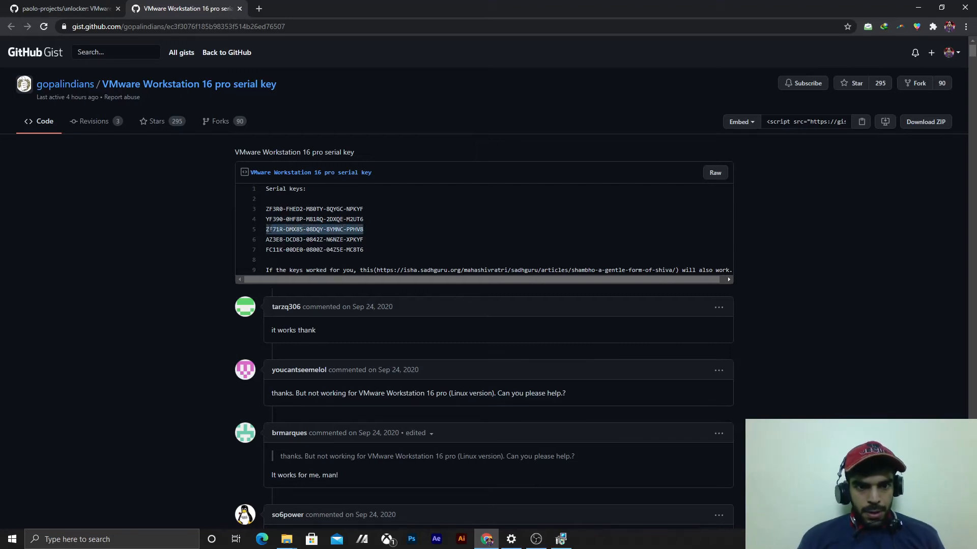
pyautogui.hotkey('ctrl', 'c')
pyautogui.hotkey('alt', 'Tab')
pyautogui.hotkey('ctrl', 'v')
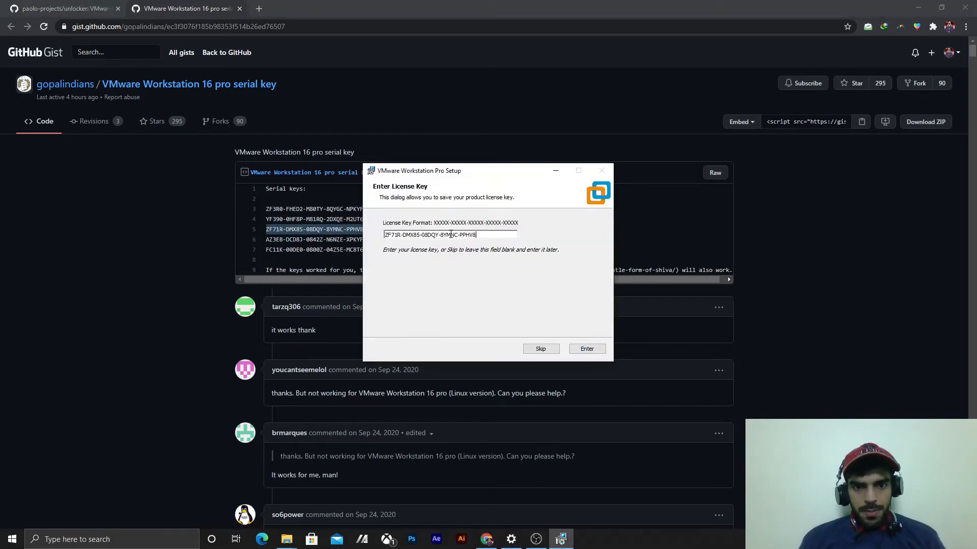
pyautogui.click(586, 348)
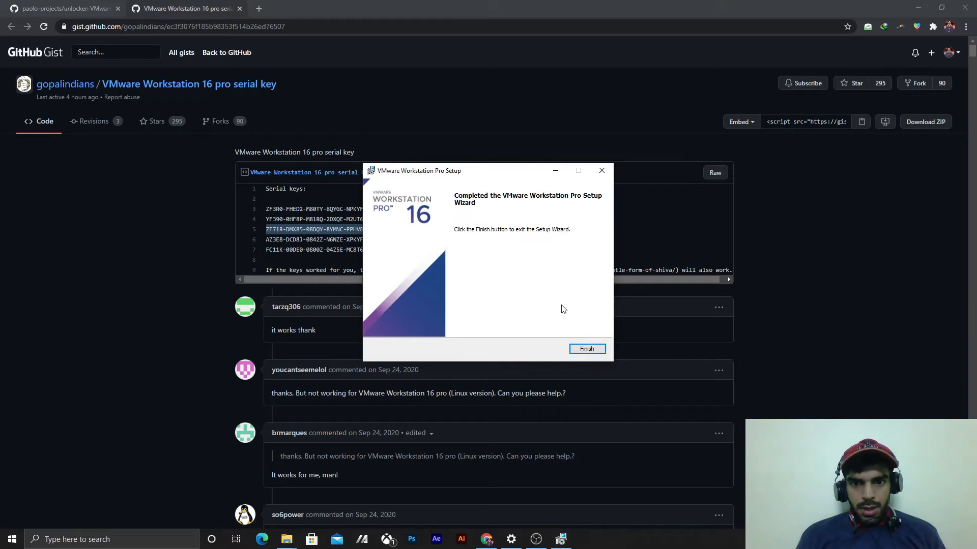
pyautogui.click(587, 349)
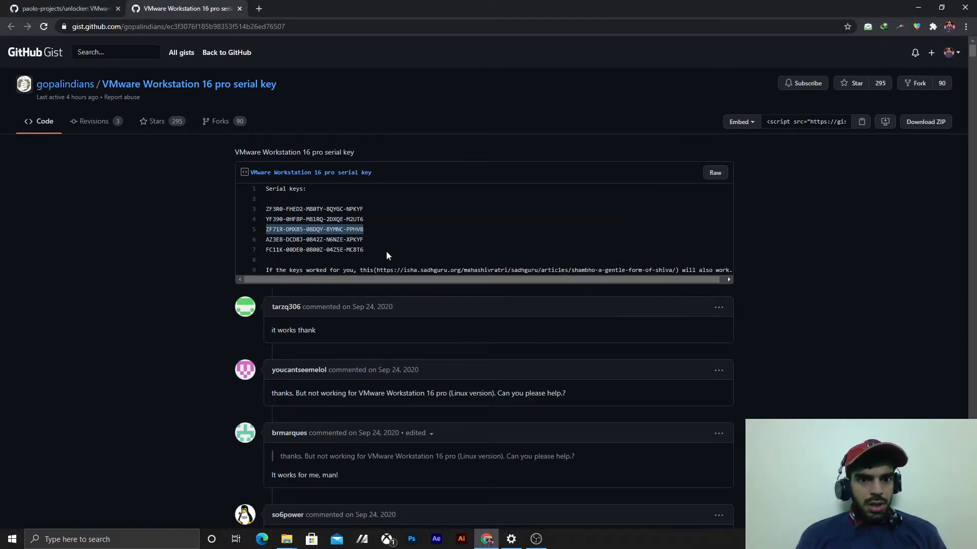
# - Switch to File Explorer and browse through Downloads and its Compressed folder to the inner unlocker-master folder
pyautogui.moveTo(286, 540)
pyautogui.click(255, 502)
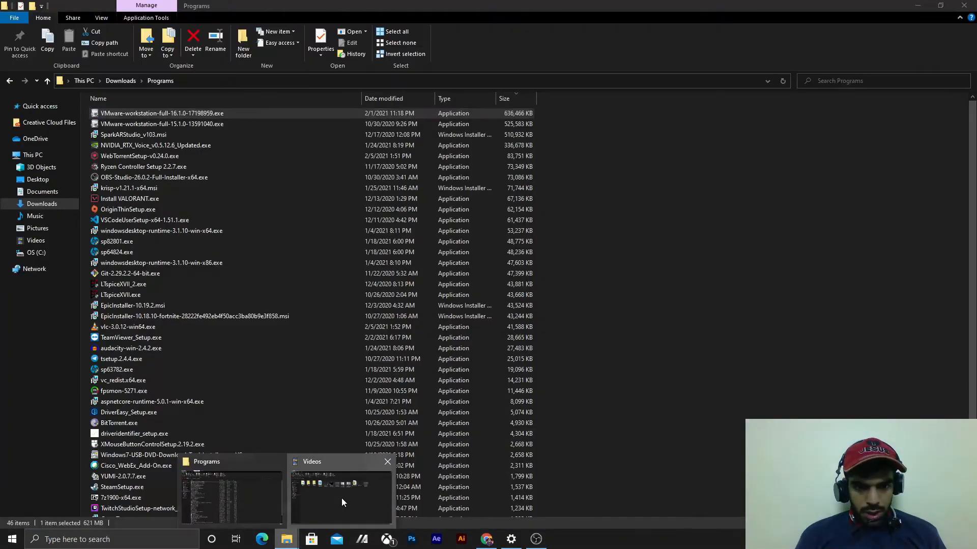
pyautogui.click(341, 499)
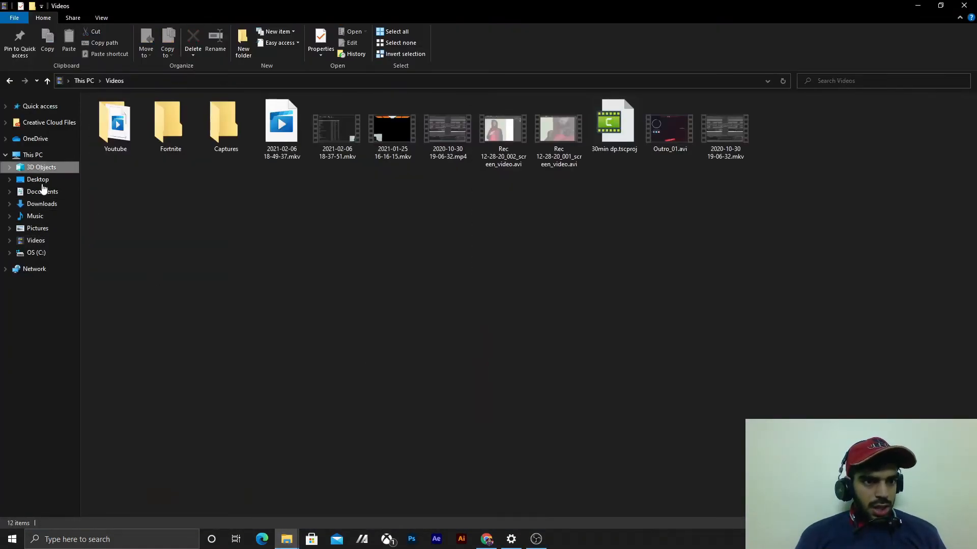
pyautogui.click(41, 169)
pyautogui.click(43, 204)
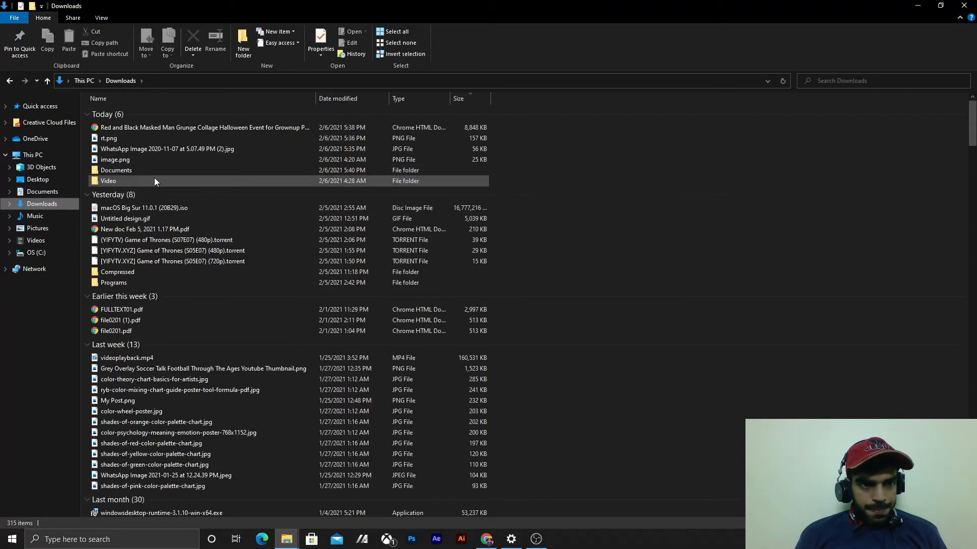
pyautogui.doubleClick(160, 273)
pyautogui.scroll(-10, 376, 260)
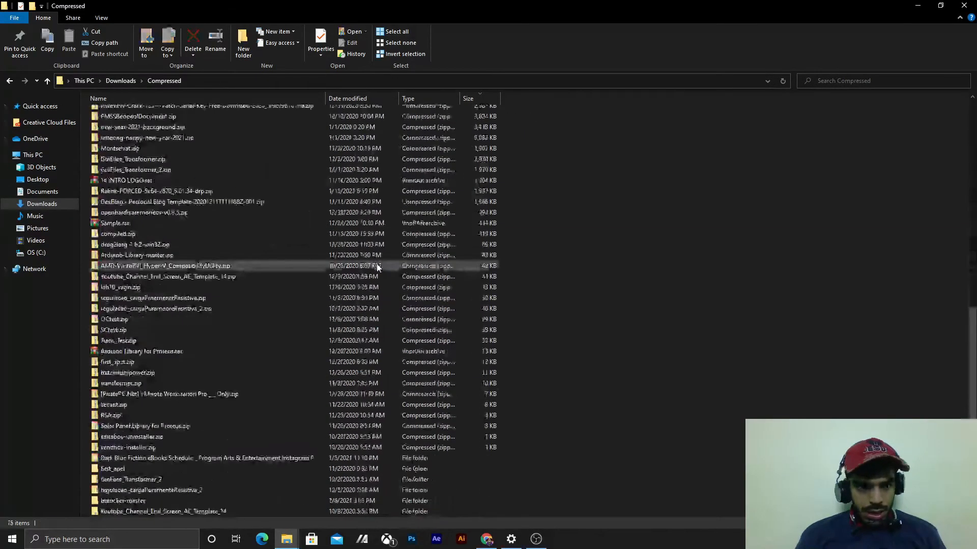
pyautogui.doubleClick(319, 500)
pyautogui.doubleClick(191, 114)
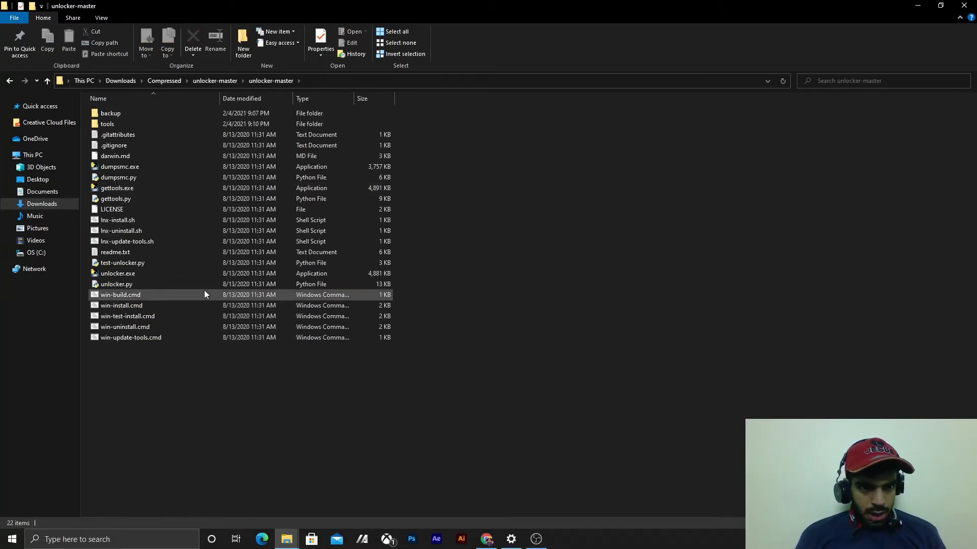
# - Run the win-install.cmd script from the inner unlocker-master folder to patch VMware for macOS support
pyautogui.click(207, 303)
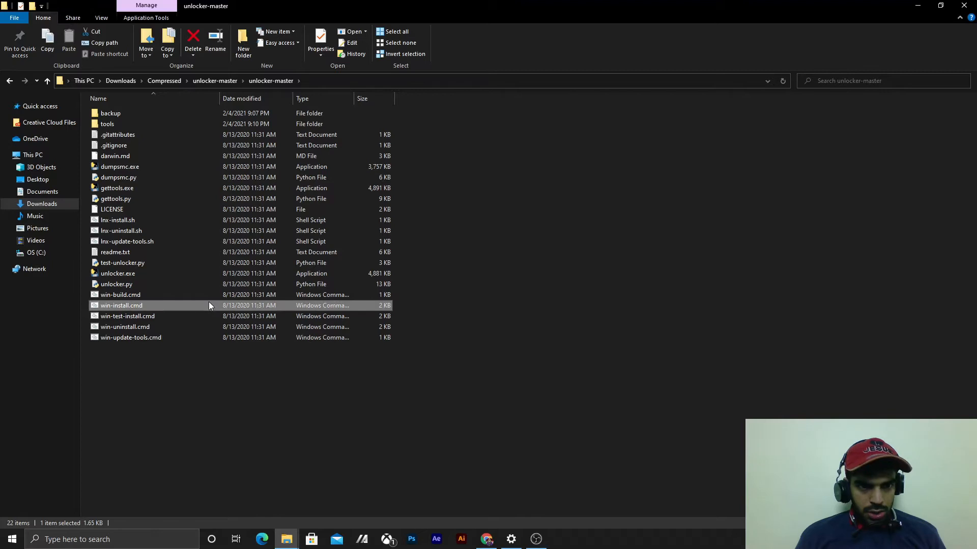
pyautogui.rightClick(206, 303)
pyautogui.click(257, 98)
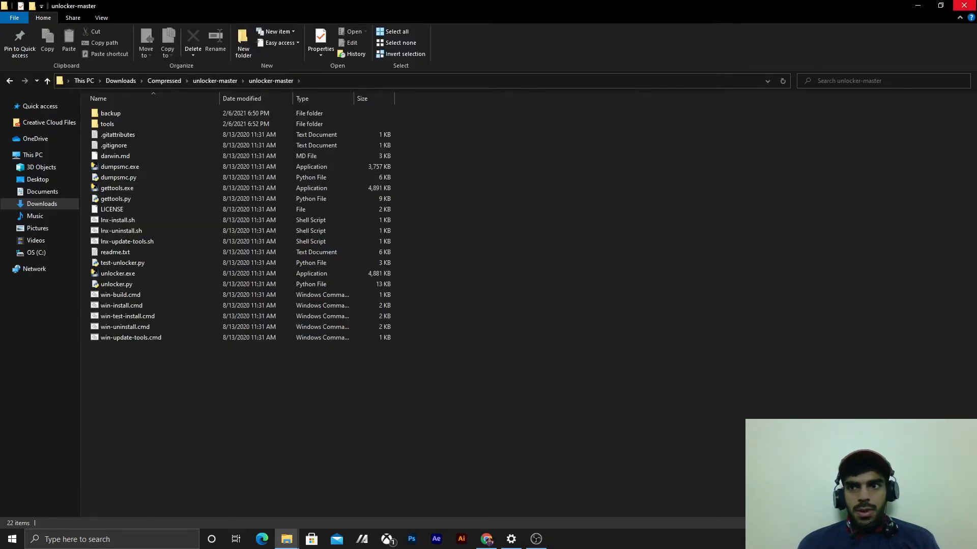
# - Close the unlocker-master folder window and clear the remaining open windows to reach the desktop
pyautogui.click(965, 4)
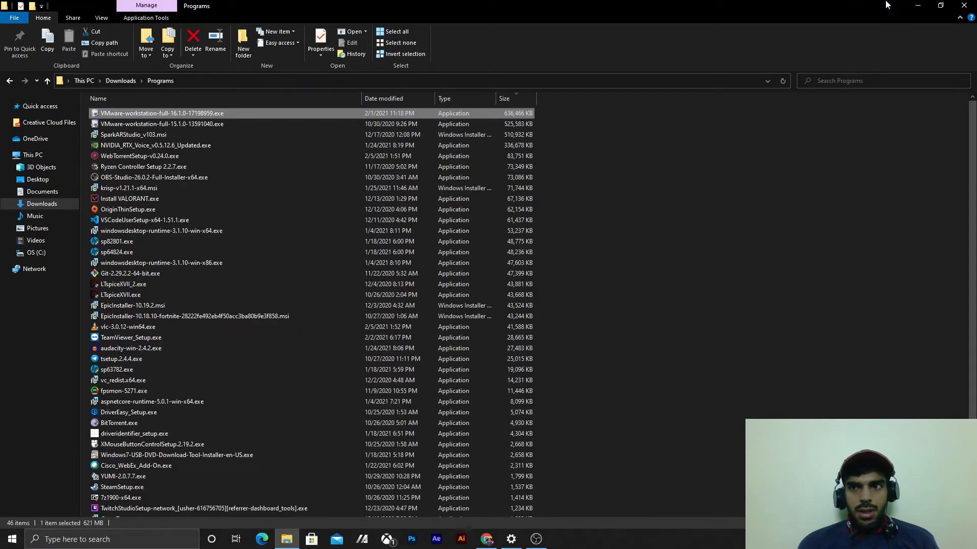
pyautogui.click(940, 5)
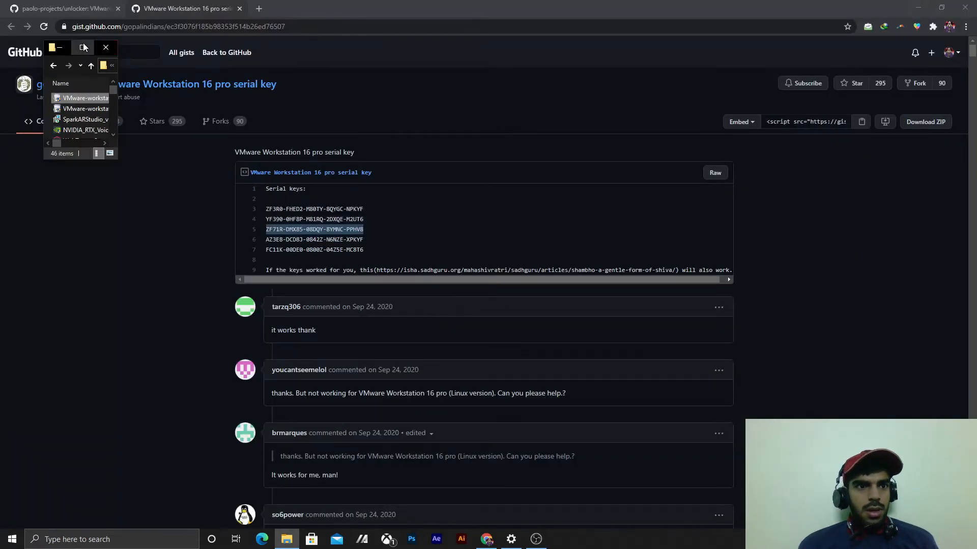
pyautogui.click(83, 47)
pyautogui.click(918, 5)
pyautogui.click(918, 6)
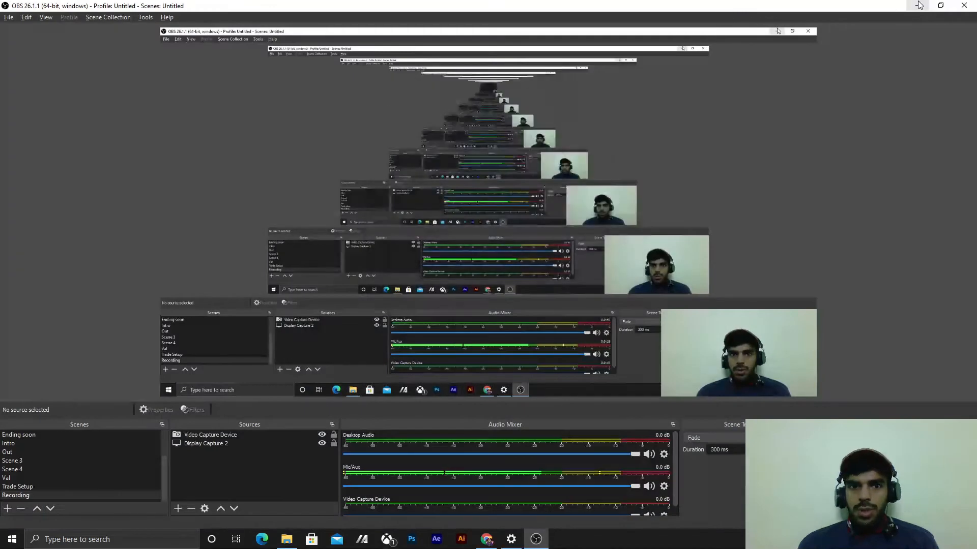
pyautogui.click(918, 5)
pyautogui.click(965, 7)
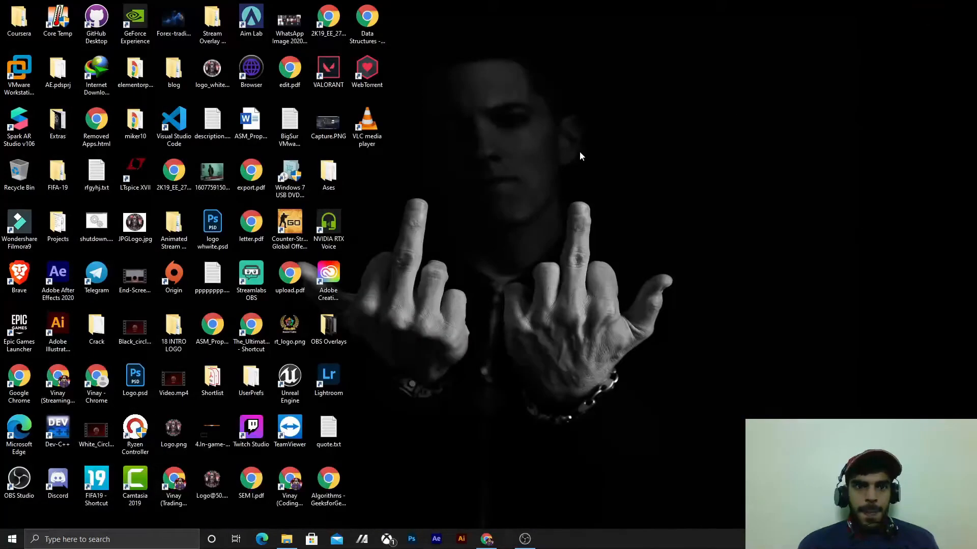
# - Search Windows for "vm" and launch VMware Workstation
pyautogui.press('super')
pyautogui.write('vm')
pyautogui.press('Return')
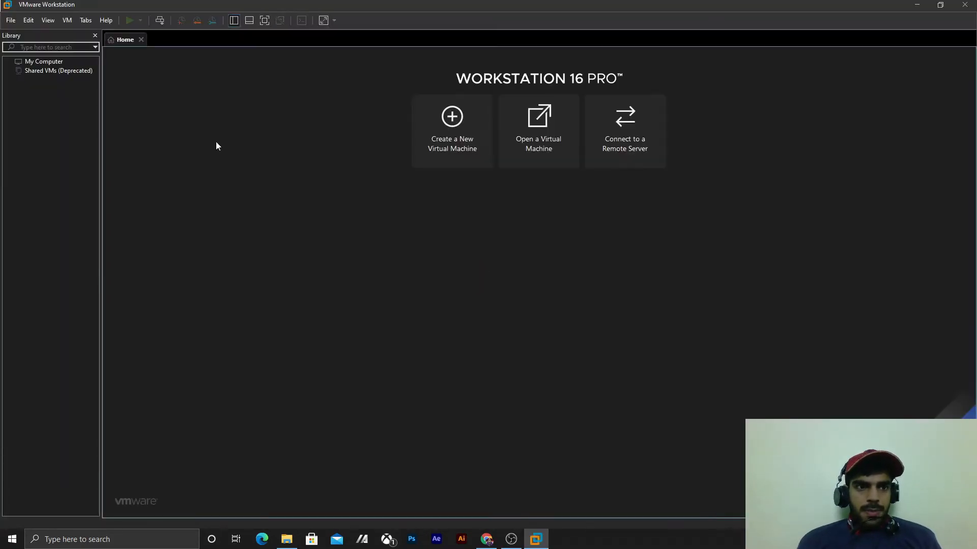
# - Start a new typical virtual machine with the operating system installed later, choosing Apple Mac OS X version macOS 11.1 as guest
pyautogui.click(481, 118)
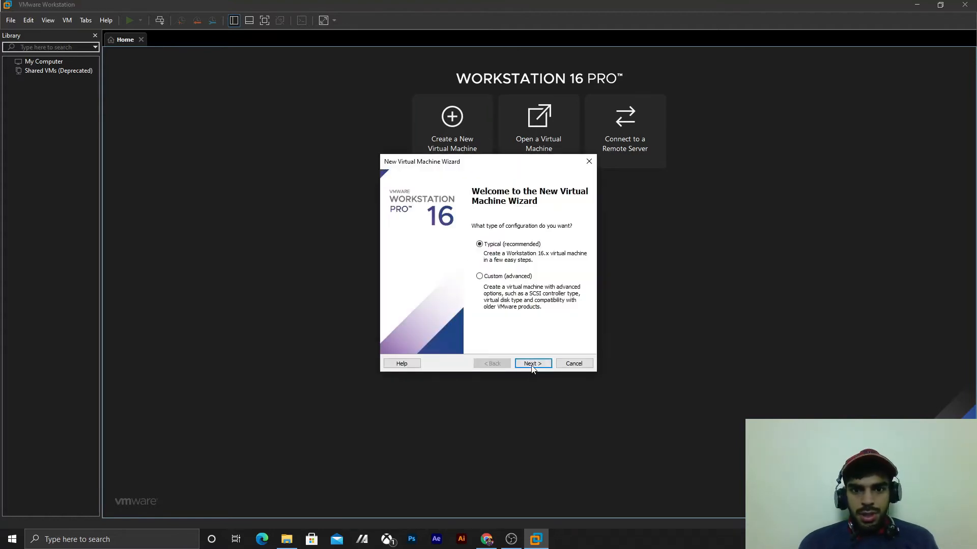
pyautogui.click(529, 363)
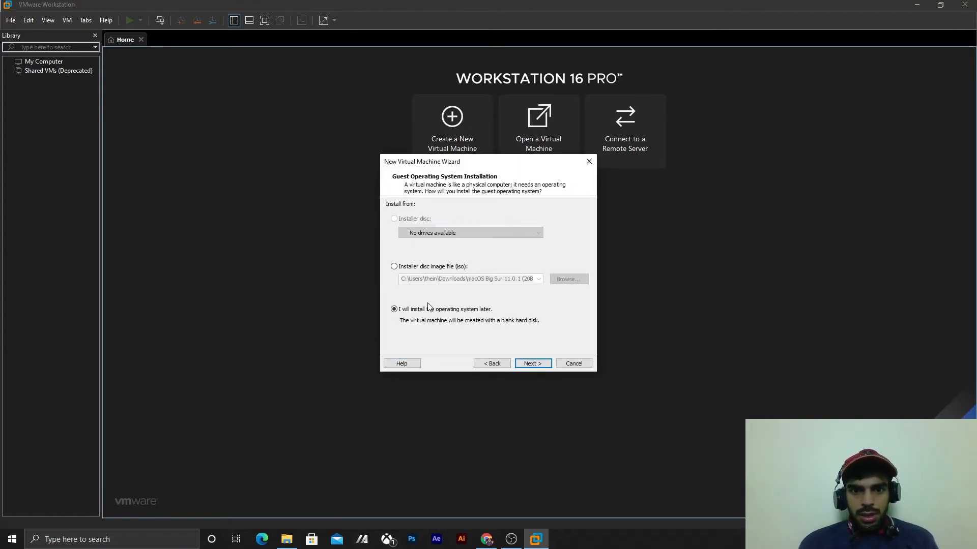
pyautogui.click(531, 363)
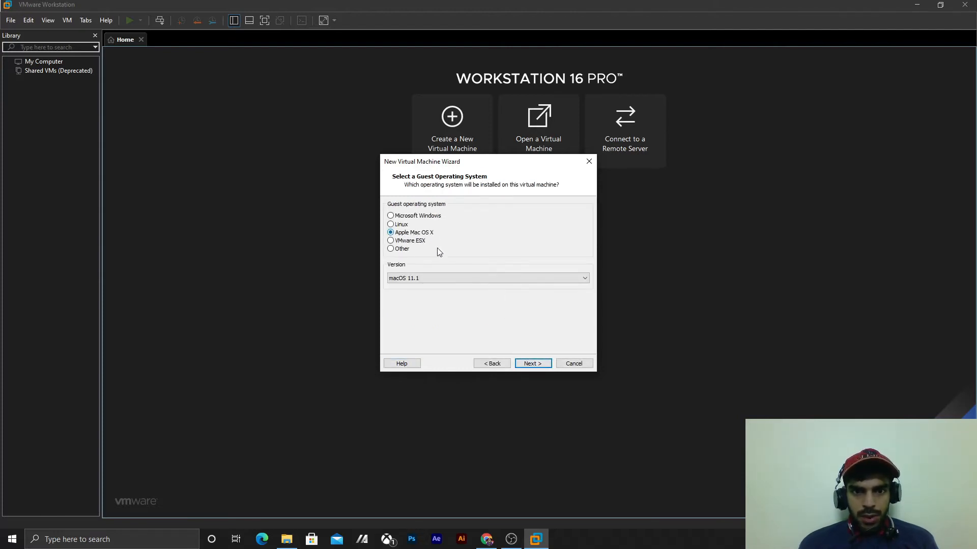
pyautogui.click(447, 276)
pyautogui.click(447, 276)
pyautogui.click(525, 361)
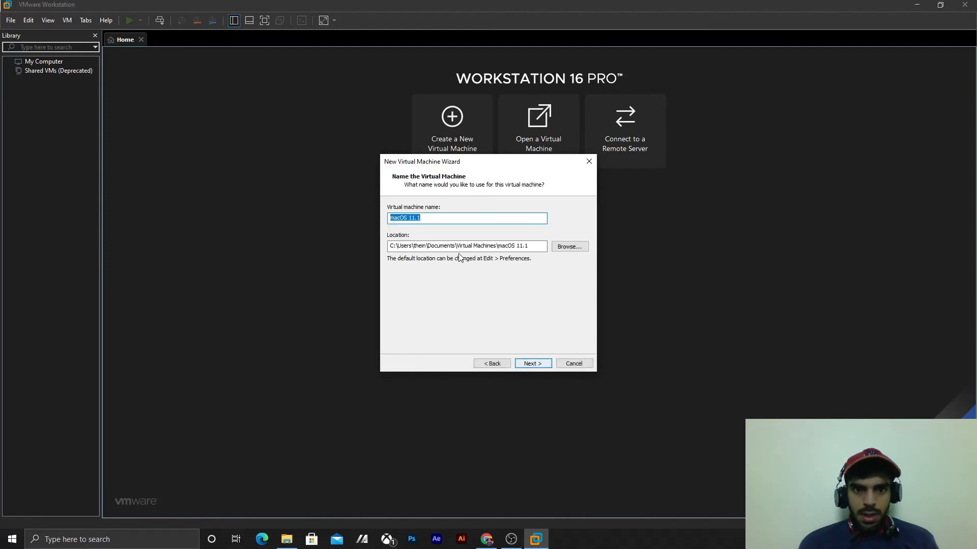
# - Name the virtual machine MacOS Big Sur and create it with a 256 GB disk split into multiple files
pyautogui.write('Big Sur')
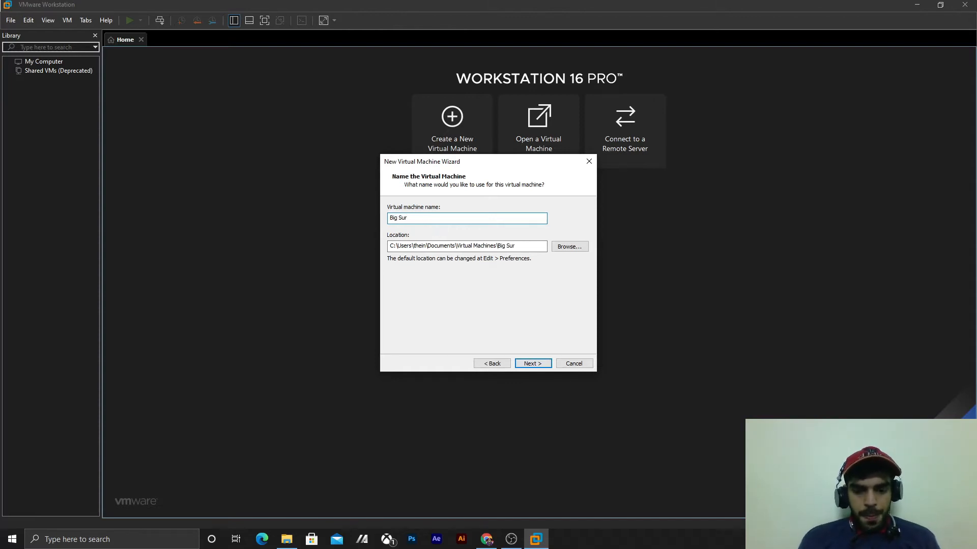
pyautogui.write('MacOS')
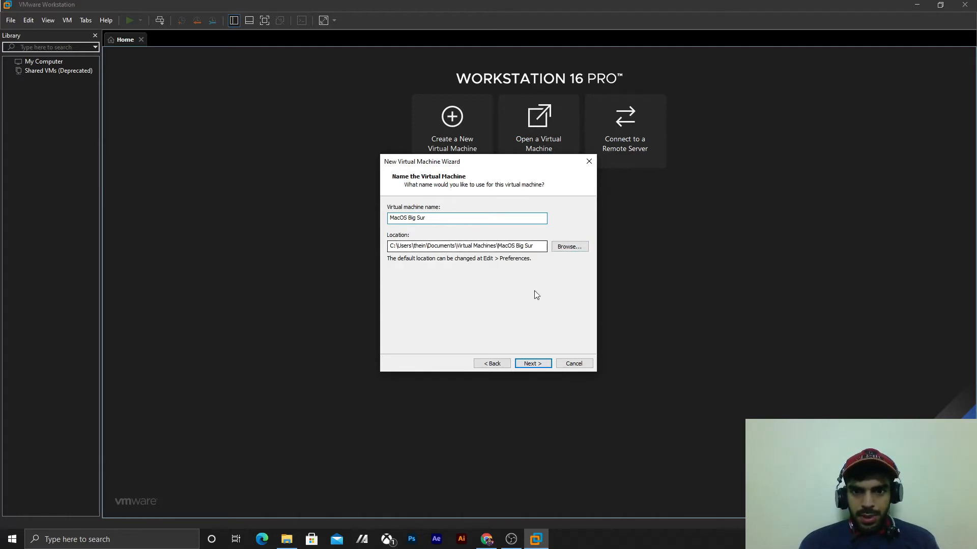
pyautogui.click(532, 363)
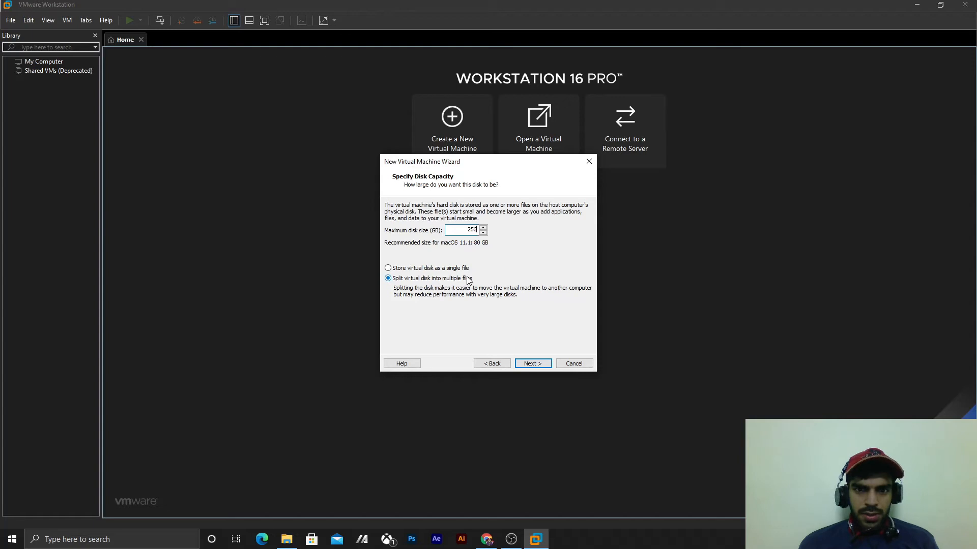
pyautogui.click(538, 364)
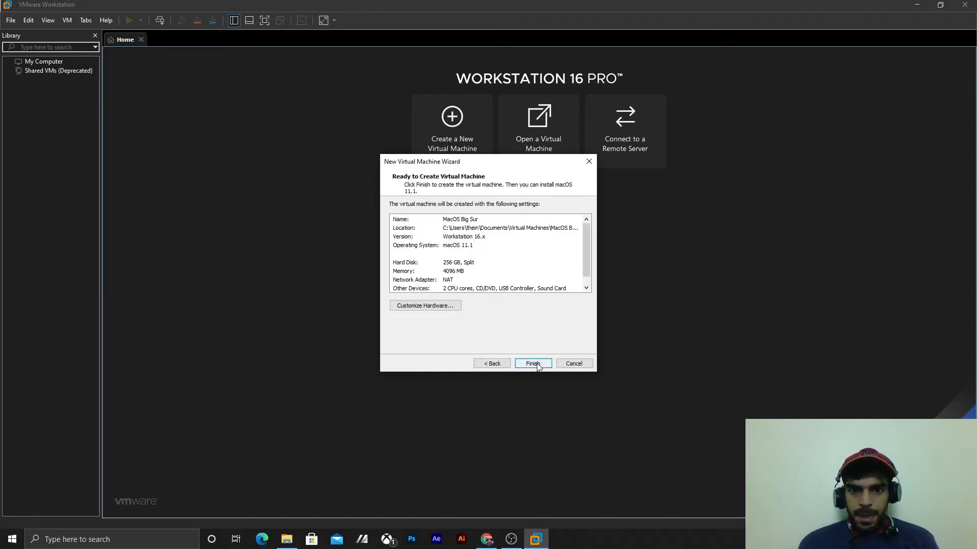
pyautogui.click(538, 364)
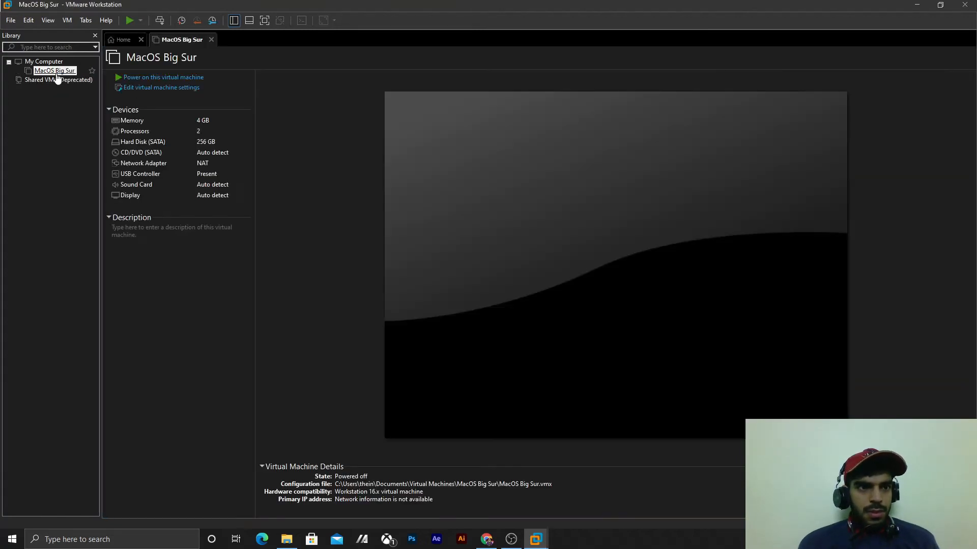
# - In the MacOS Big Sur machine's settings, assign 4 processors with 2 cores each and set the memory to 5044 MB
pyautogui.click(156, 88)
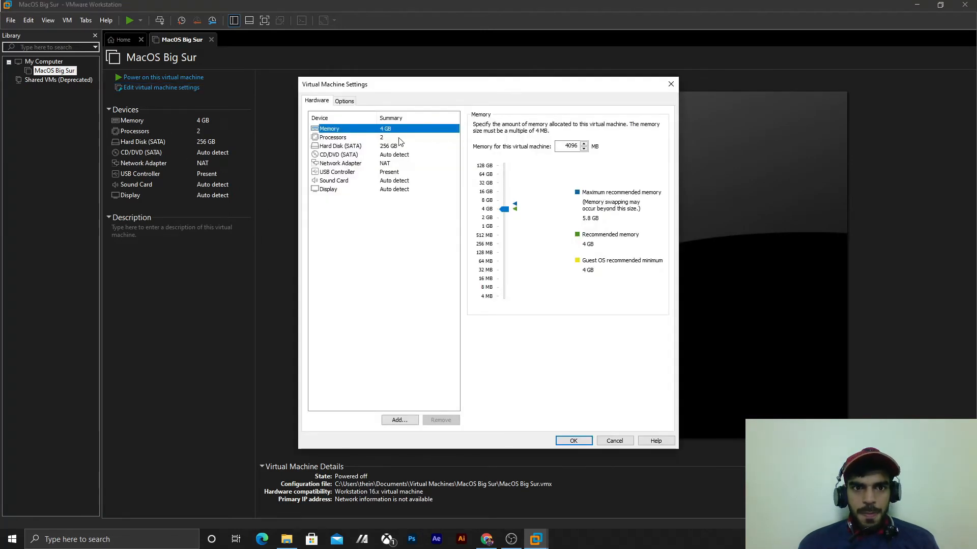
pyautogui.click(400, 138)
pyautogui.click(589, 126)
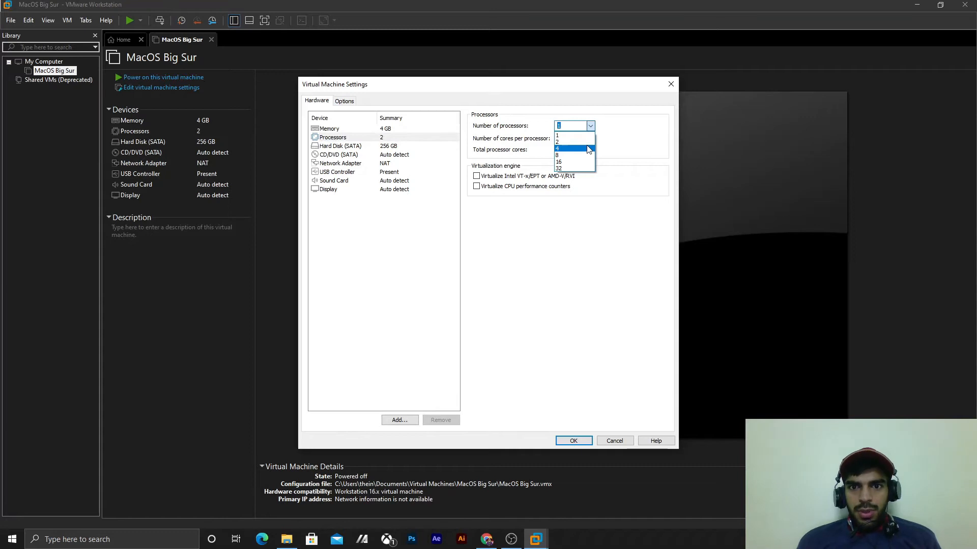
pyautogui.click(588, 149)
pyautogui.click(591, 139)
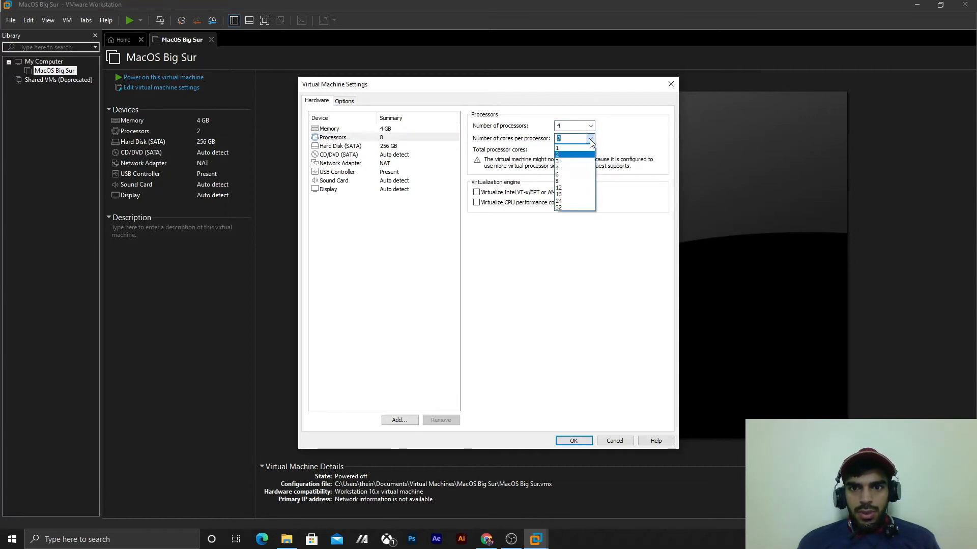
pyautogui.click(590, 155)
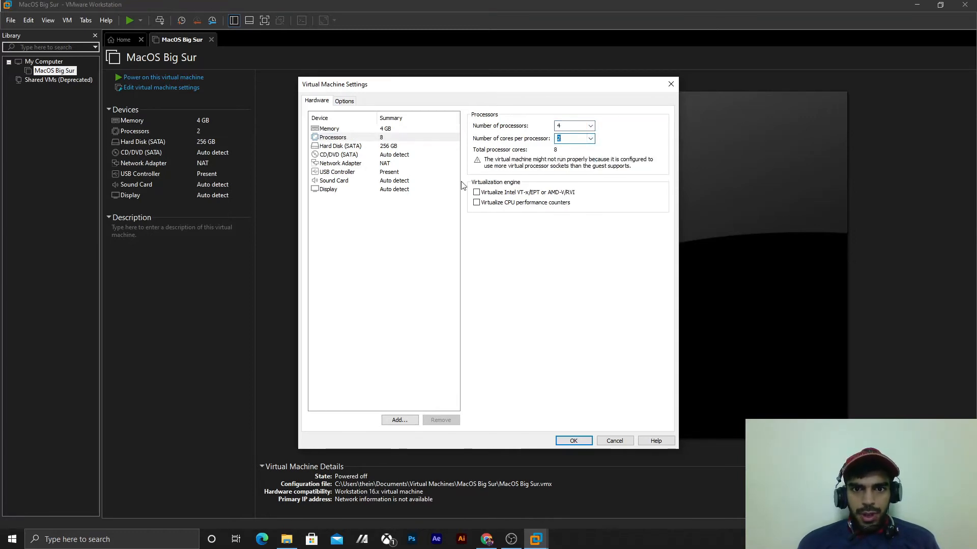
pyautogui.click(377, 132)
pyautogui.moveTo(503, 209); pyautogui.dragTo(505, 207)
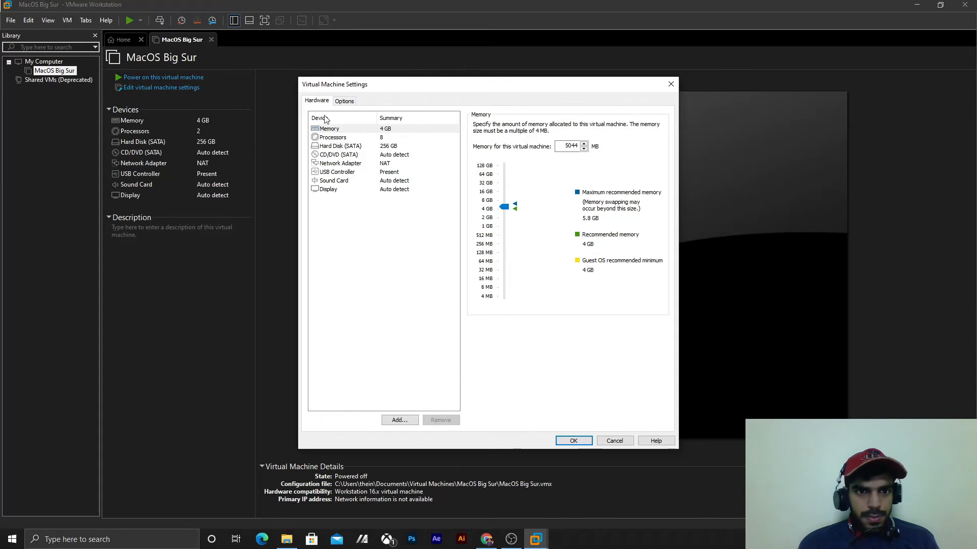
# - Set the CD/DVD drive to use the macOS Big Sur 11.0.1 (20B29).iso image from Downloads and save the machine settings
pyautogui.click(335, 137)
pyautogui.click(346, 146)
pyautogui.click(359, 156)
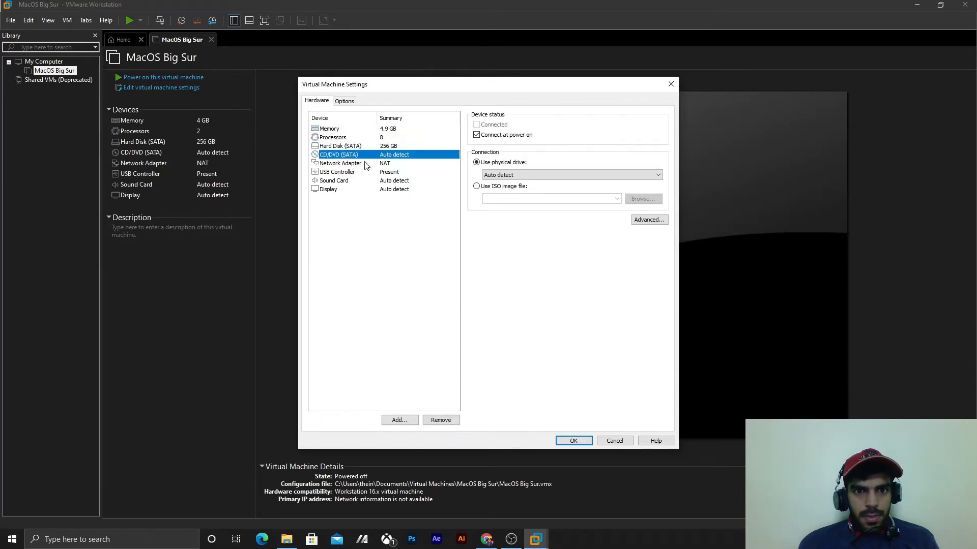
pyautogui.click(477, 187)
pyautogui.click(650, 201)
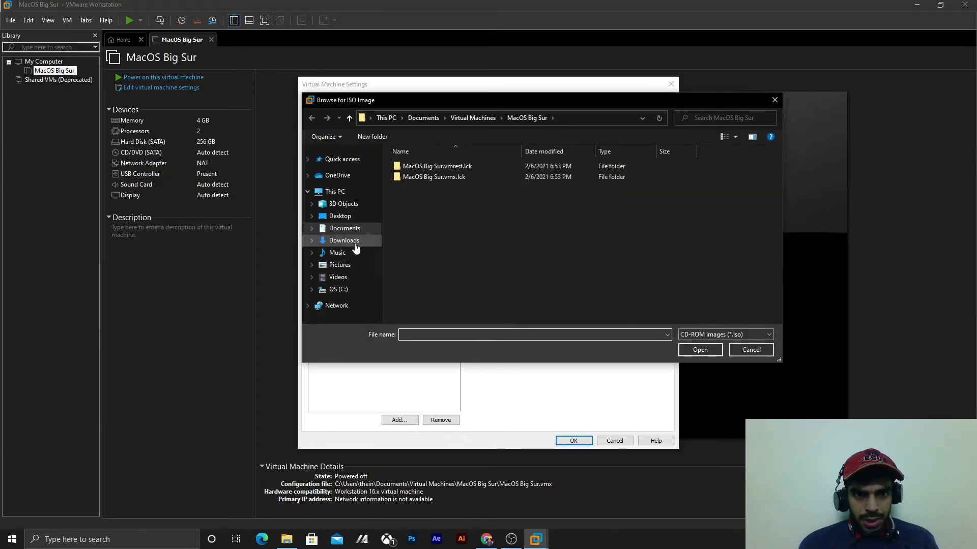
pyautogui.click(346, 241)
pyautogui.doubleClick(432, 219)
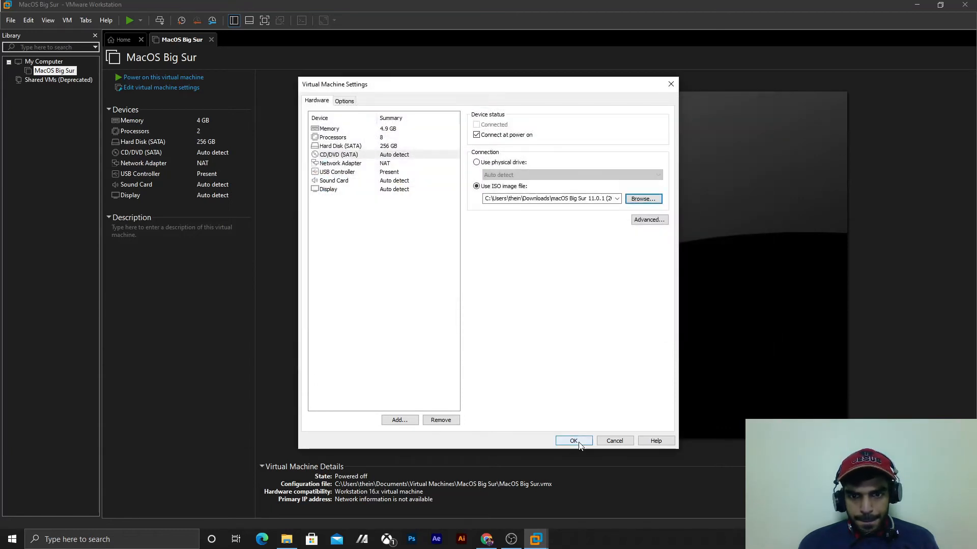
pyautogui.click(573, 441)
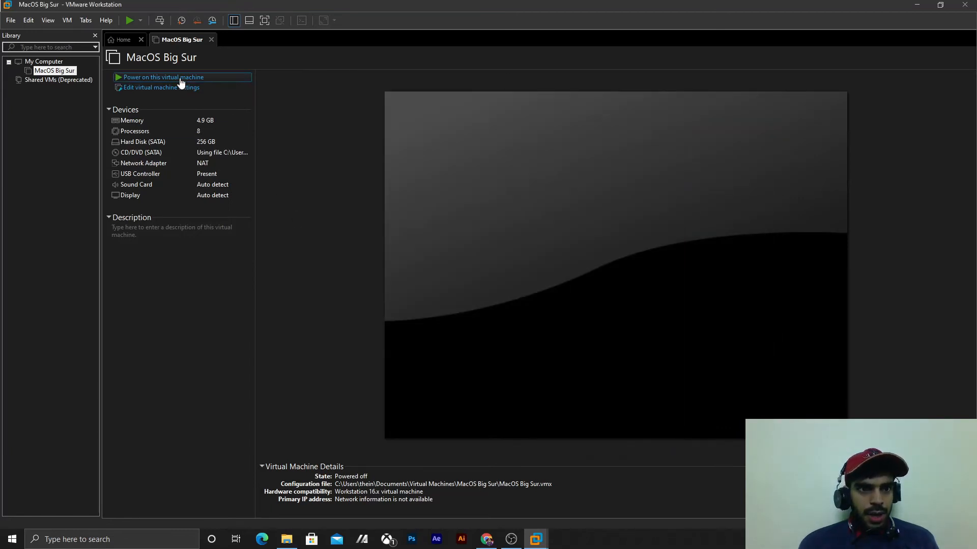
# - Open the MacOS Big Sur virtual machine's directory in File Explorer and close VMware Workstation
pyautogui.rightClick(65, 71)
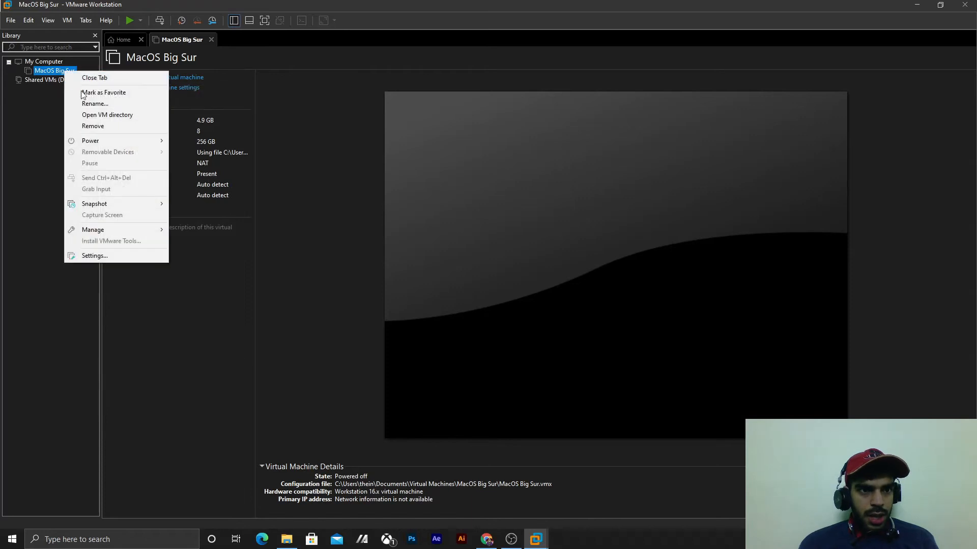
pyautogui.click(96, 114)
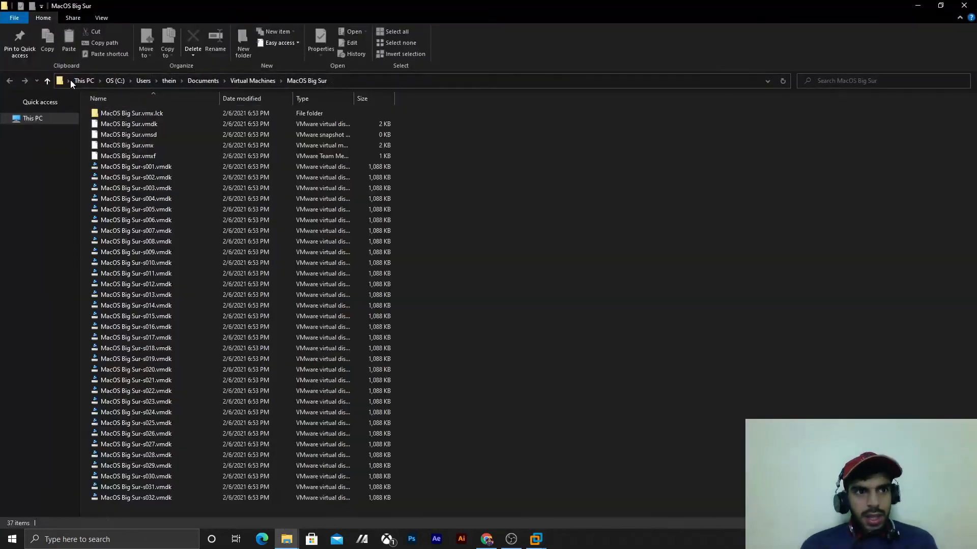
pyautogui.hotkey('alt', 'Tab')
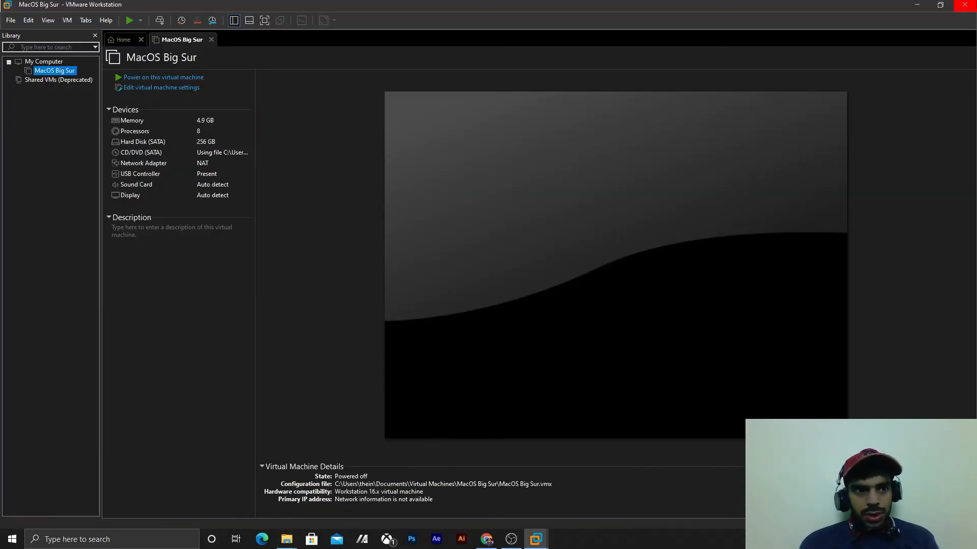
pyautogui.click(964, 4)
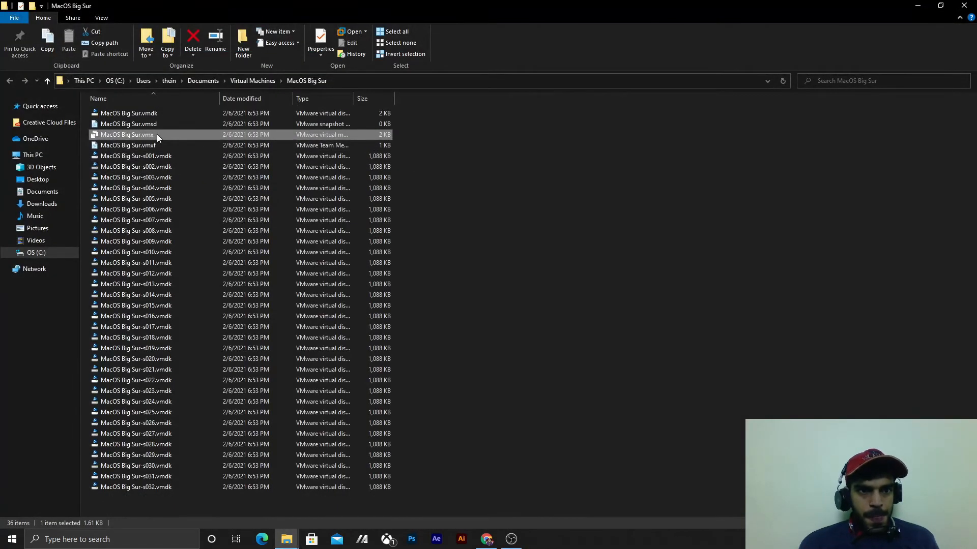
pyautogui.rightClick(157, 134)
pyautogui.moveTo(325, 184)
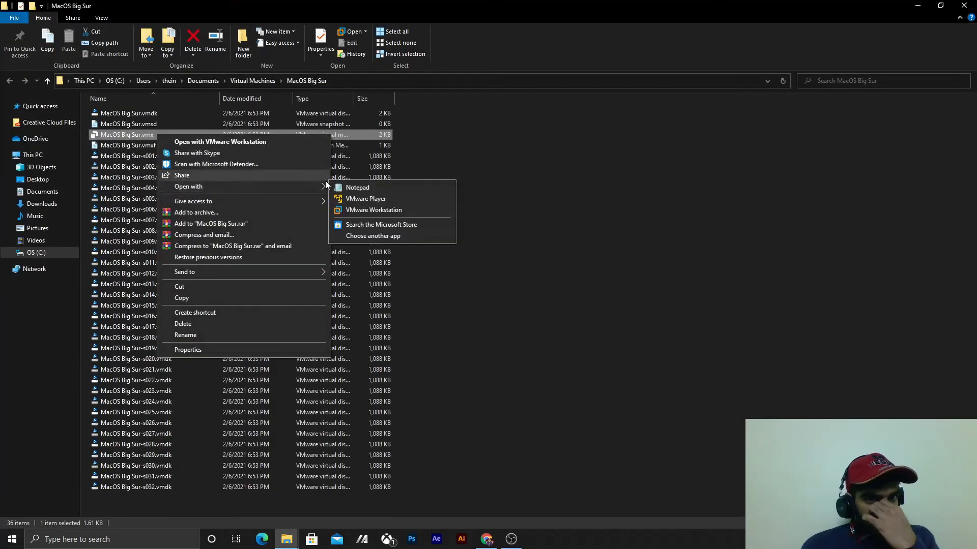
pyautogui.click(356, 187)
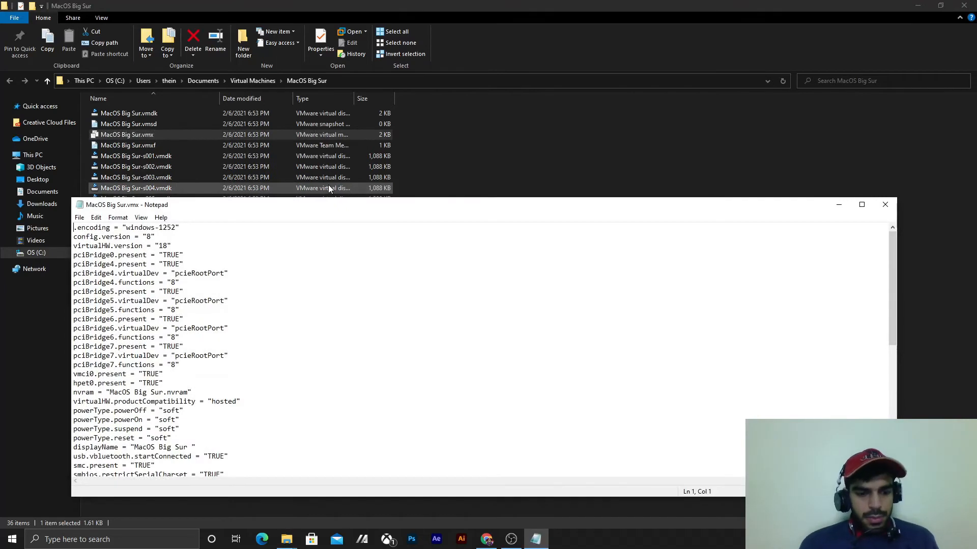
pyautogui.hotkey('alt', 'F4')
# - Open the MacOS Big Sur.vmx configuration file in Notepad for editing
pyautogui.rightClick(269, 134)
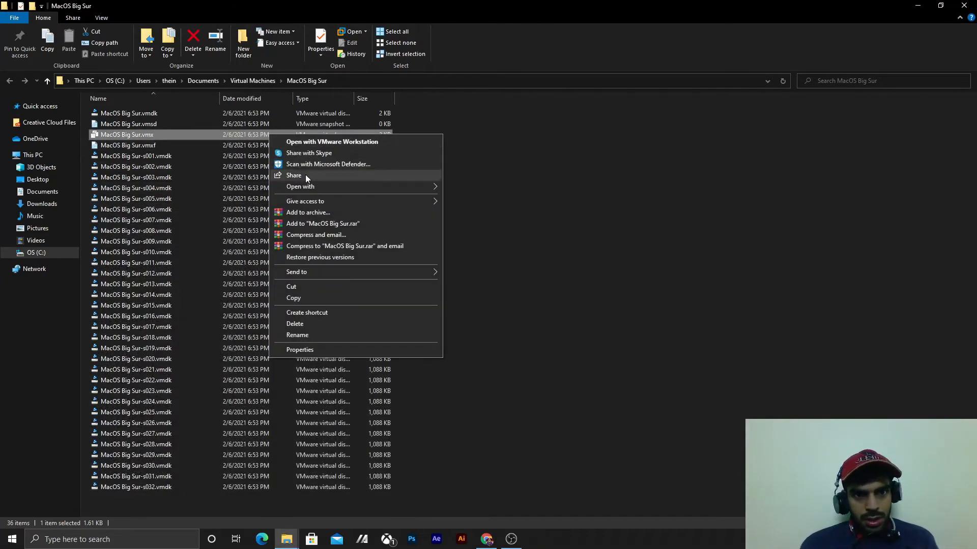
pyautogui.moveTo(344, 184)
pyautogui.click(469, 236)
pyautogui.click(438, 237)
pyautogui.click(500, 361)
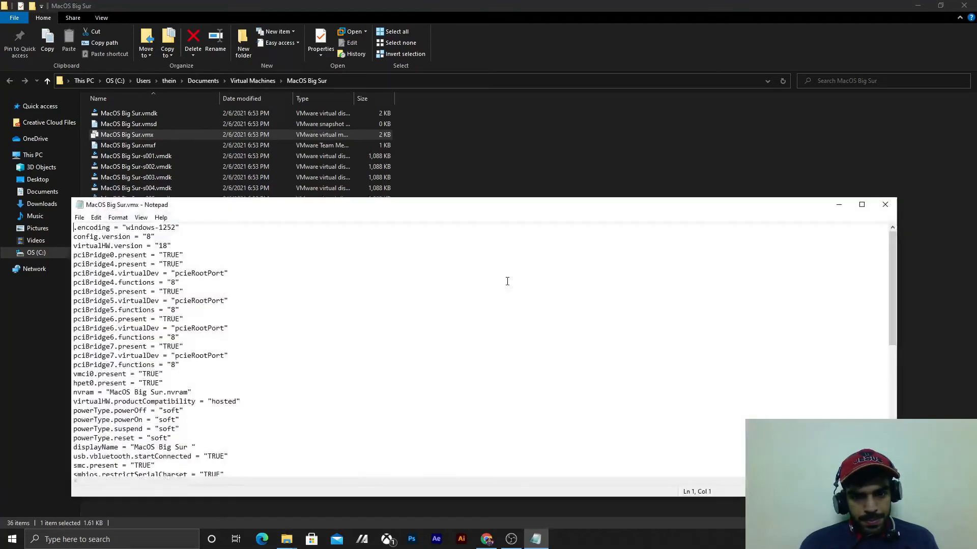
# - Open BigSur VMware edit.txt from the desktop and copy all of its lines, from smc.version through board-id
pyautogui.press('super+d')
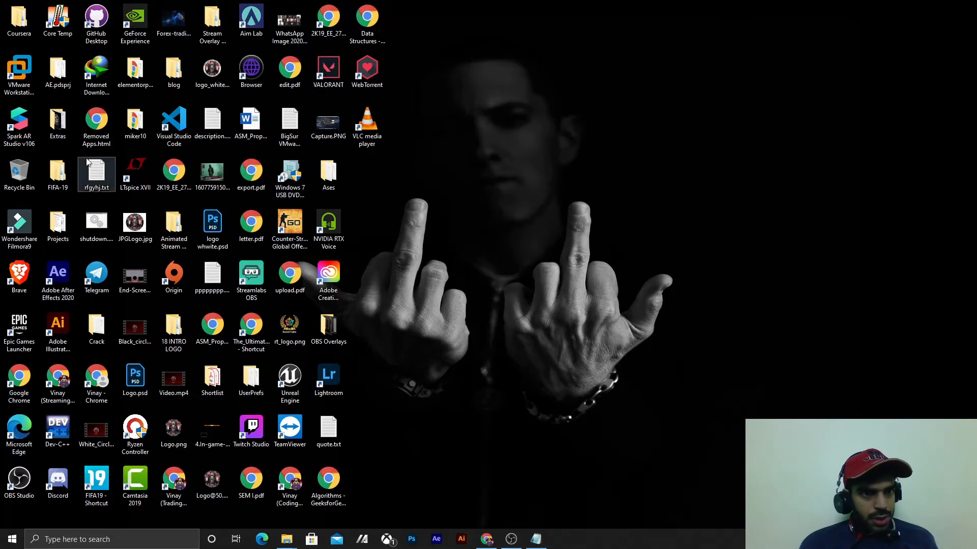
pyautogui.doubleClick(289, 124)
pyautogui.moveTo(206, 328); pyautogui.dragTo(74, 227)
pyautogui.hotkey('ctrl', 'c')
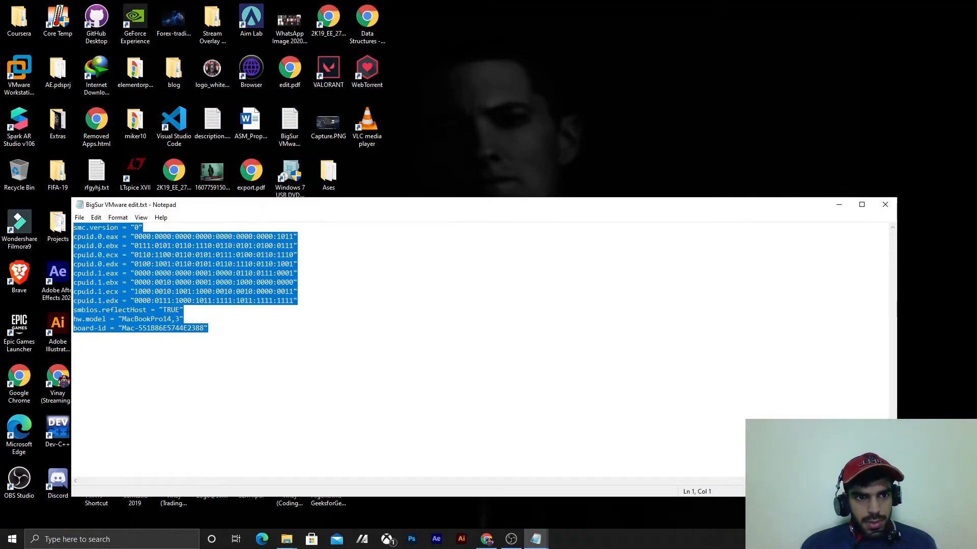
# - Paste the copied configuration lines at the end of MacOS Big Sur.vmx, after the floppy0.present line, and save and close the file
pyautogui.hotkey('alt', 'Tab')
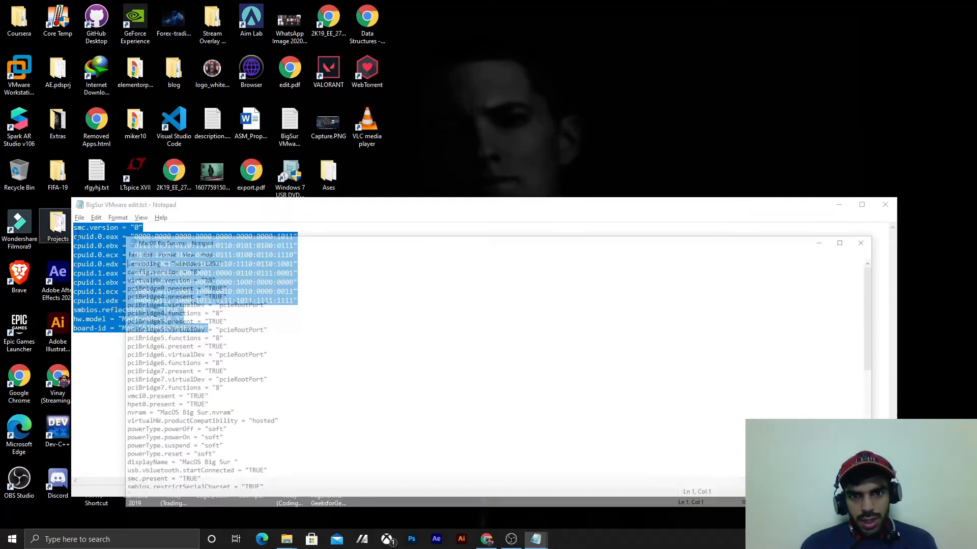
pyautogui.scroll(-10, 342, 347)
pyautogui.click(149, 468)
pyautogui.hotkey('ctrl', 'v')
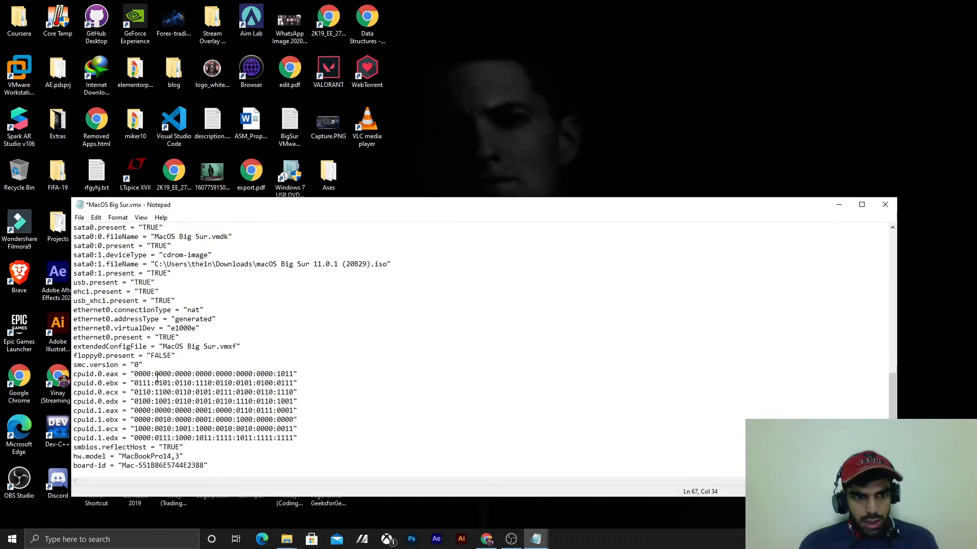
pyautogui.hotkey('ctrl', 's')
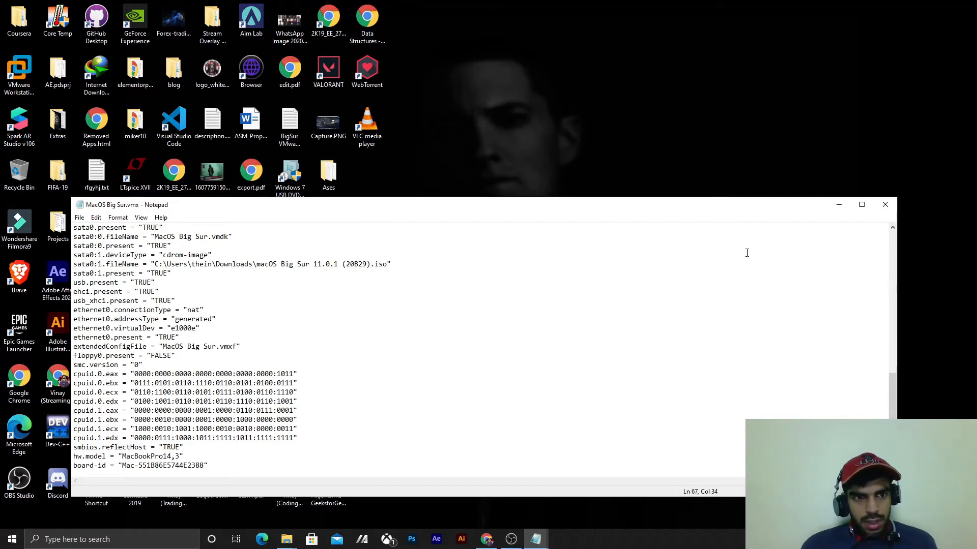
pyautogui.click(885, 204)
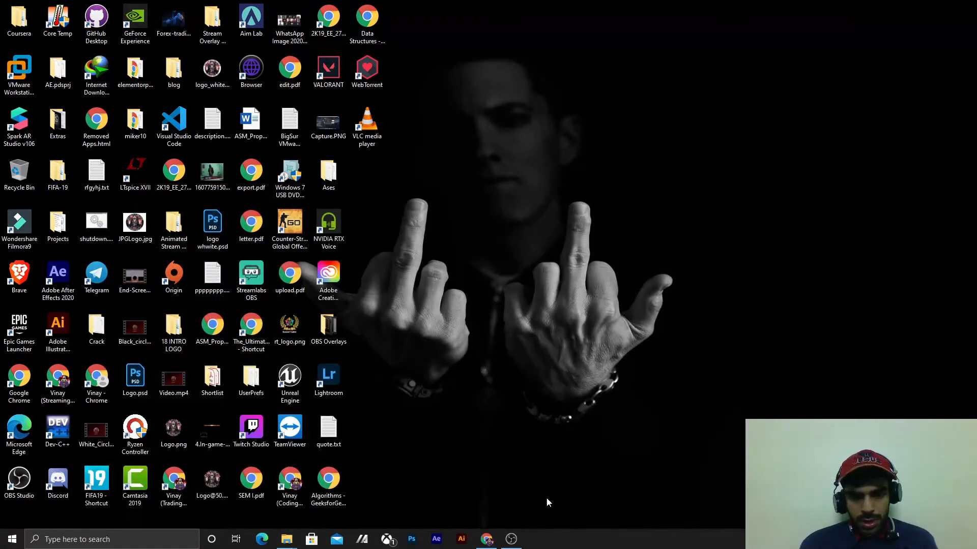
# - Launch VMware Workstation Pro and power on the MacOS Big Sur virtual machine
pyautogui.press('super')
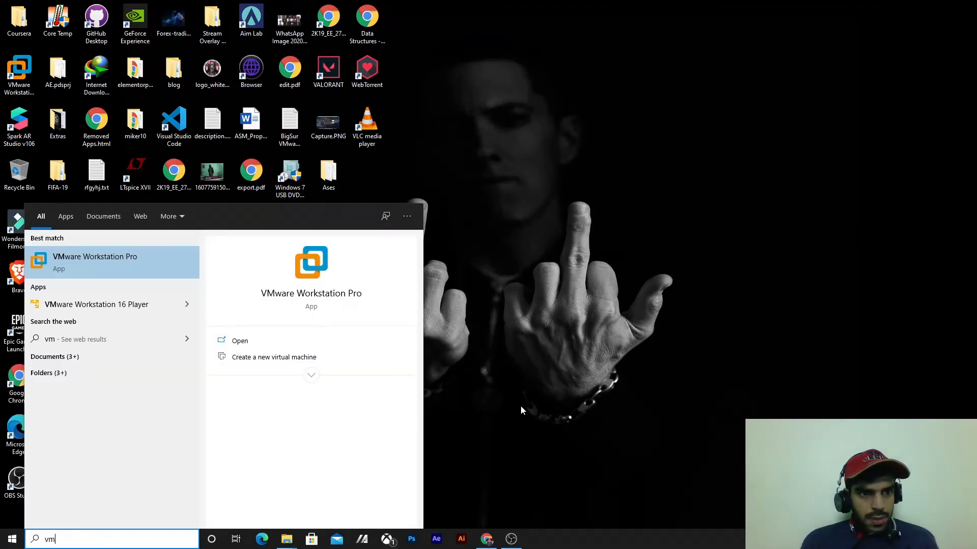
pyautogui.press('Return')
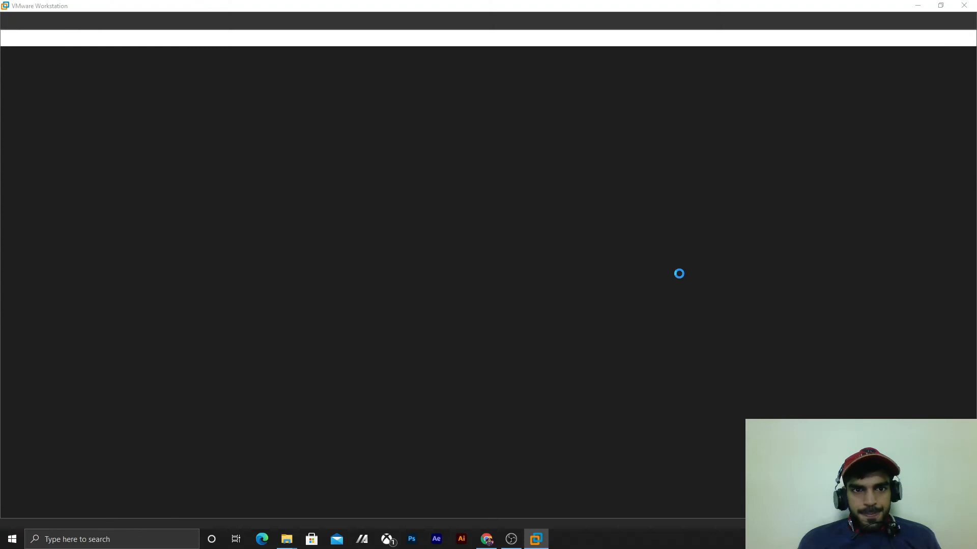
pyautogui.click(40, 72)
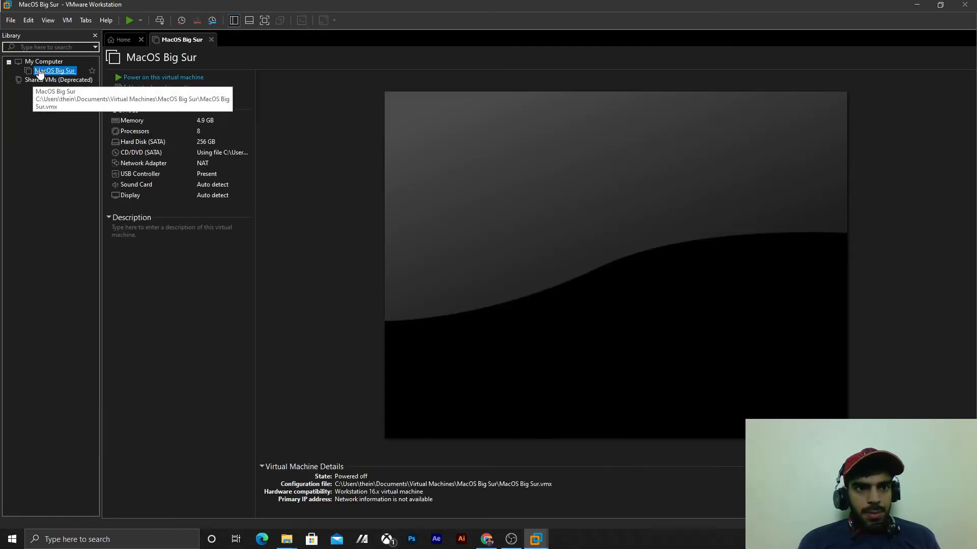
pyautogui.click(162, 81)
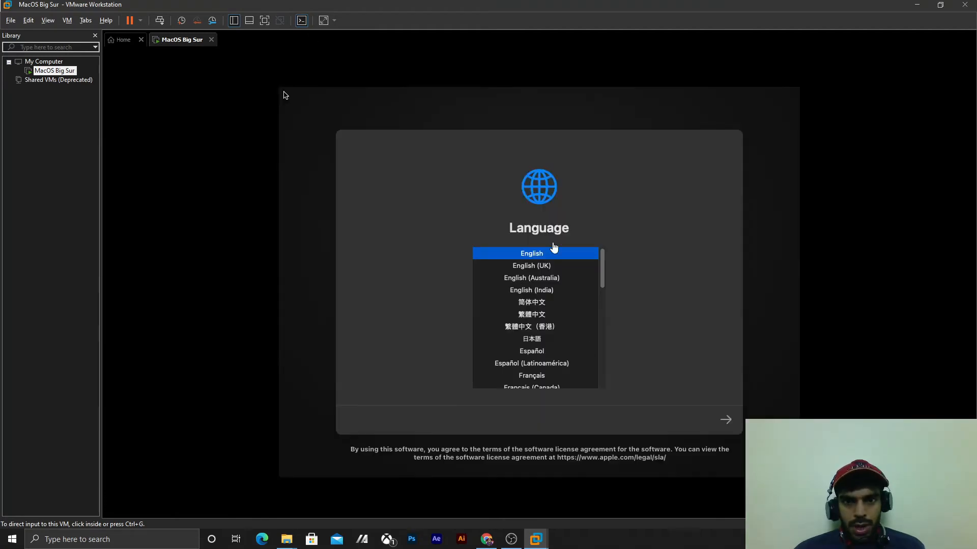
# - Choose English as the macOS setup language and open Disk Utility from the recovery screen
pyautogui.click(501, 244)
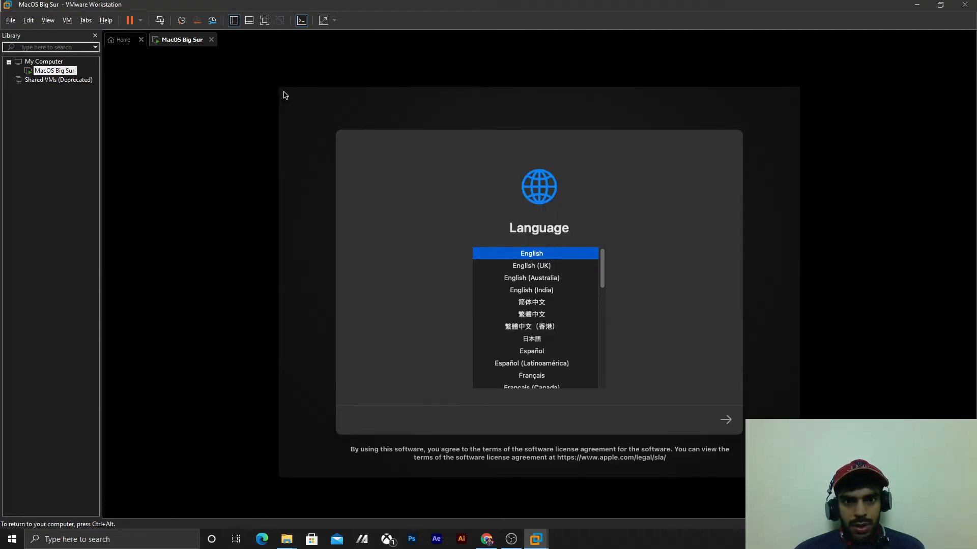
pyautogui.click(728, 421)
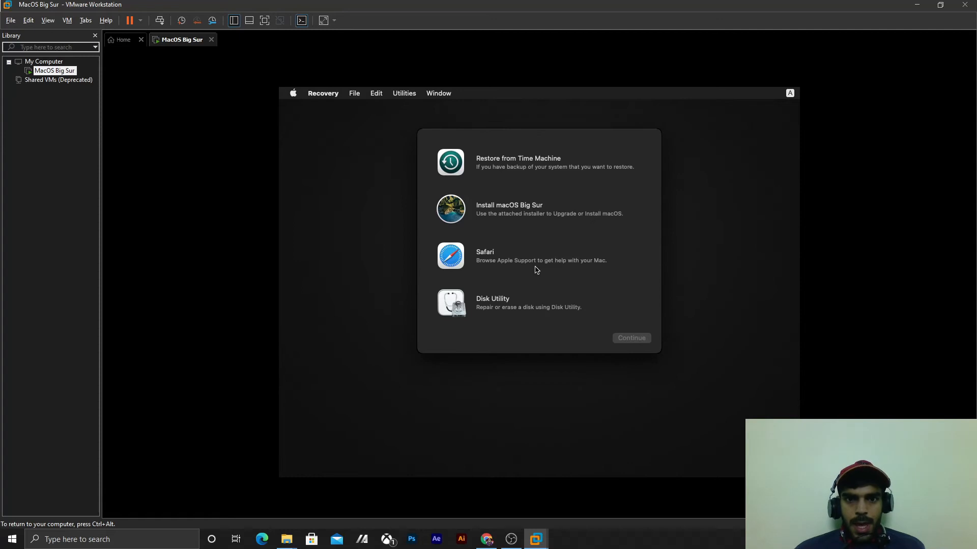
pyautogui.click(525, 304)
pyautogui.click(625, 340)
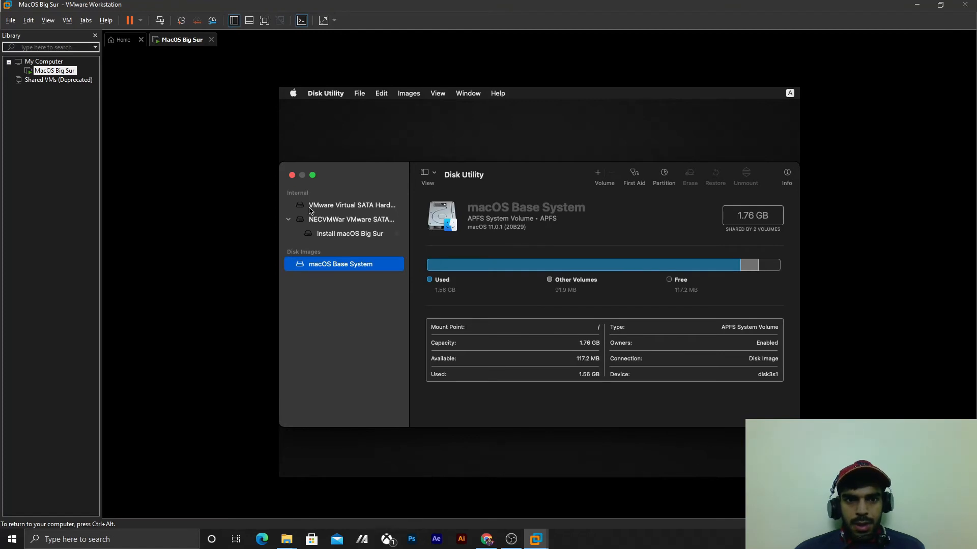
# - Erase the VMware Virtual SATA Hard Drive Media as MacOs, using the APFS format and GUID Partition Map scheme
pyautogui.click(311, 208)
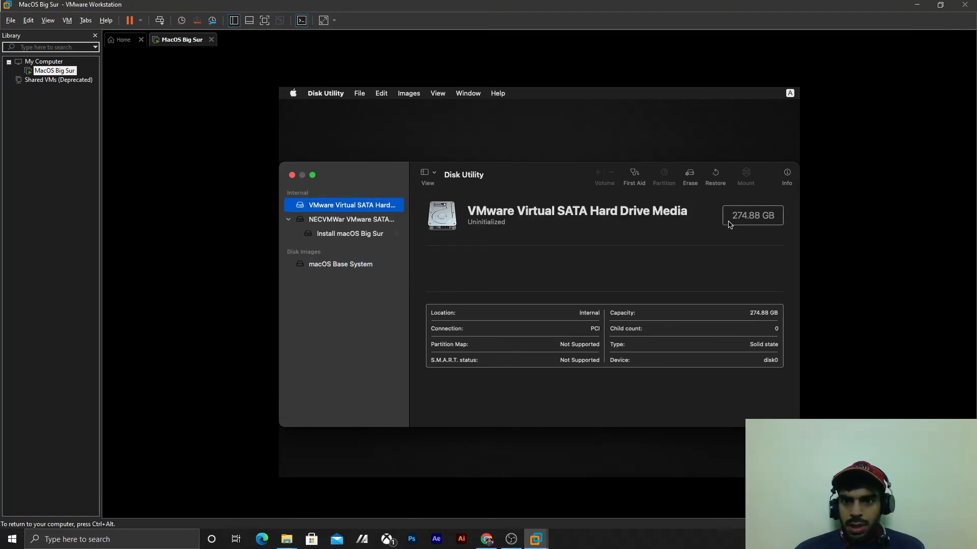
pyautogui.moveTo(769, 216); pyautogui.dragTo(730, 216)
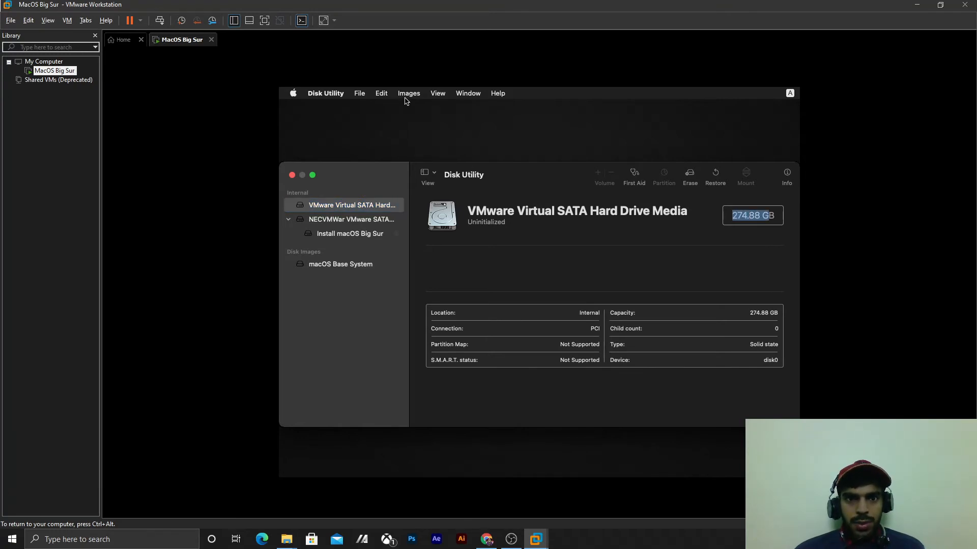
pyautogui.click(689, 176)
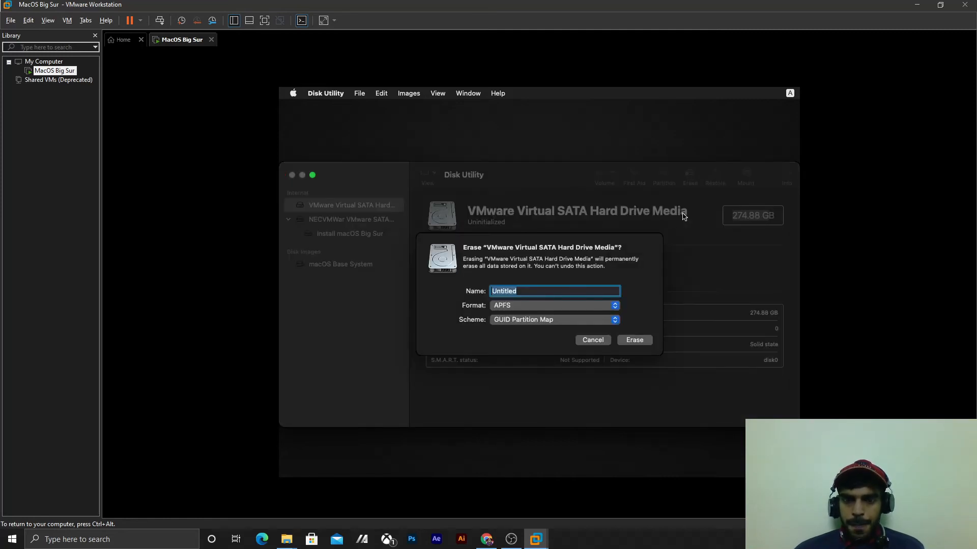
pyautogui.write('MacOS')
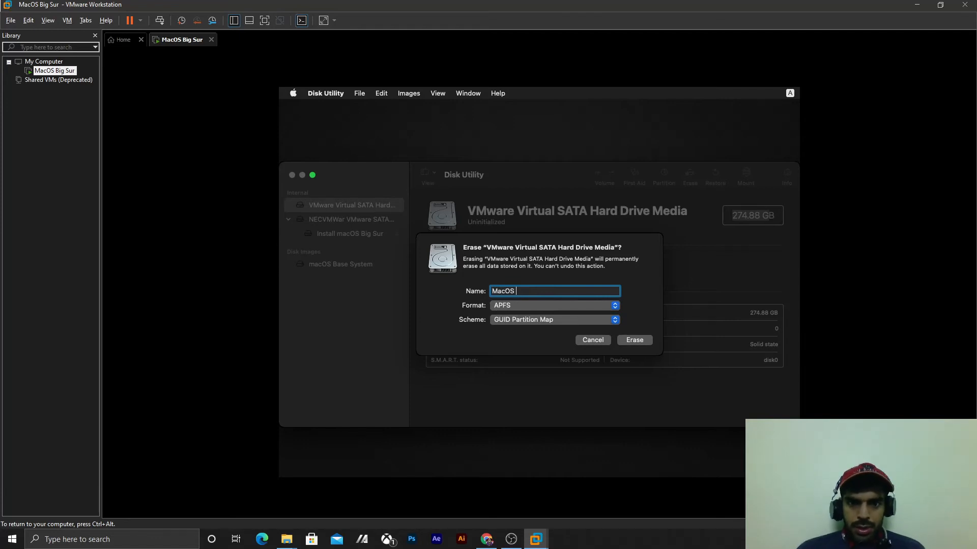
pyautogui.press('BackSpace')
pyautogui.write('s')
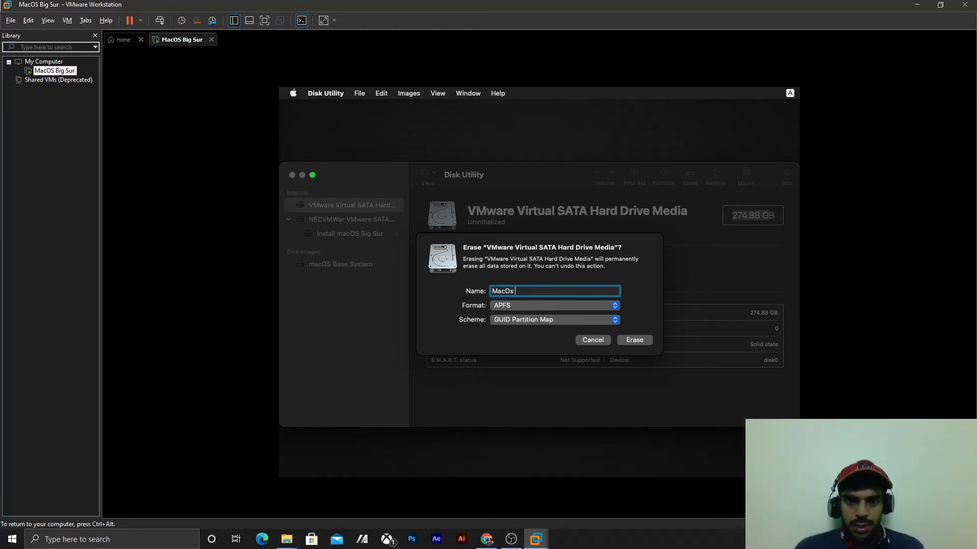
pyautogui.click(560, 307)
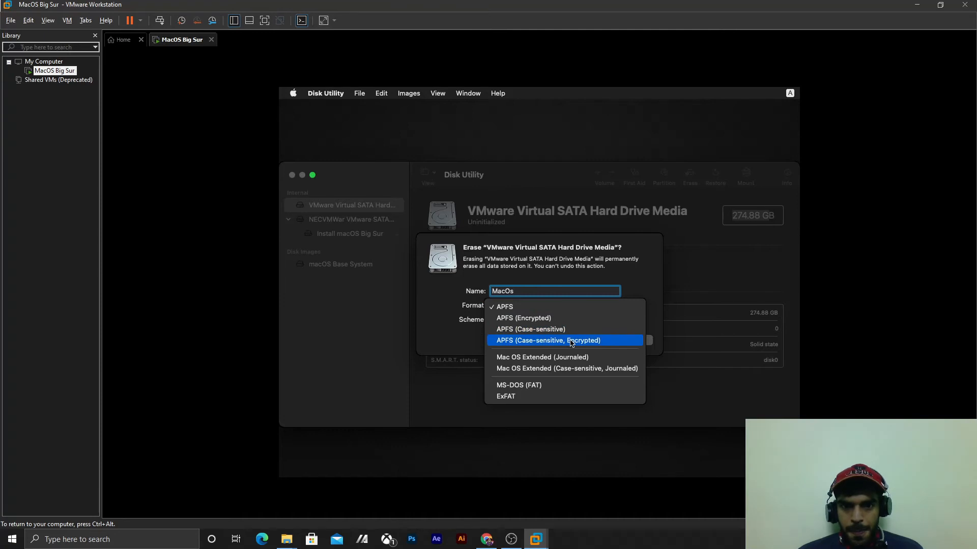
pyautogui.click(573, 308)
pyautogui.click(624, 340)
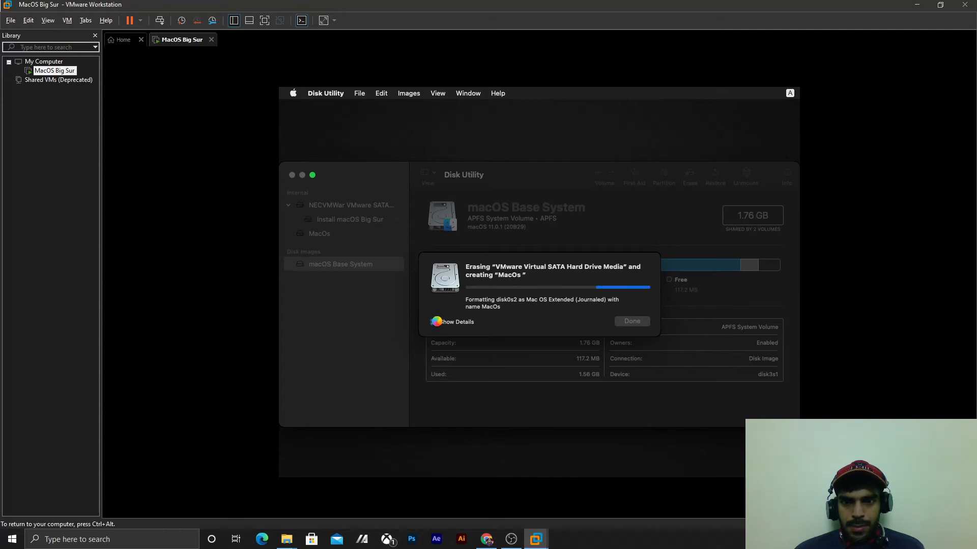
pyautogui.click(436, 322)
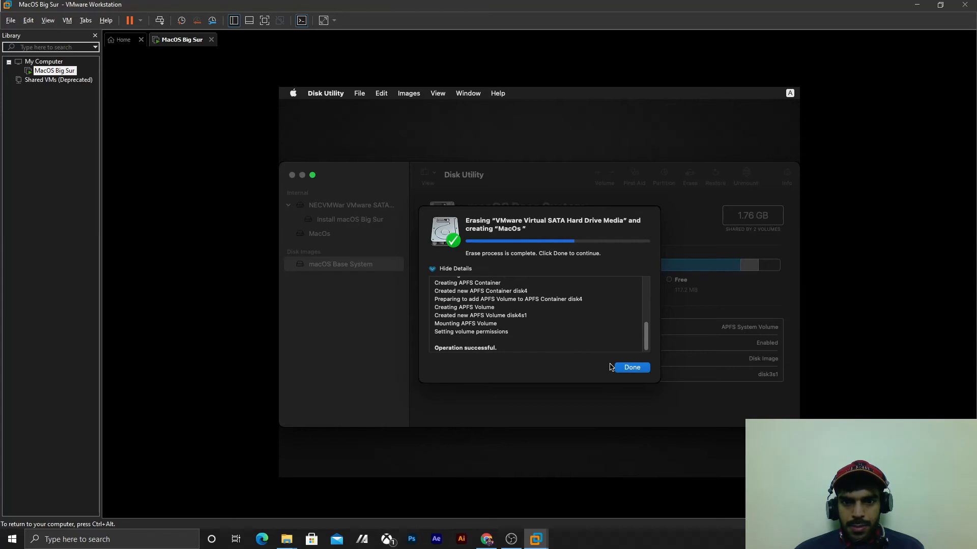
pyautogui.click(624, 370)
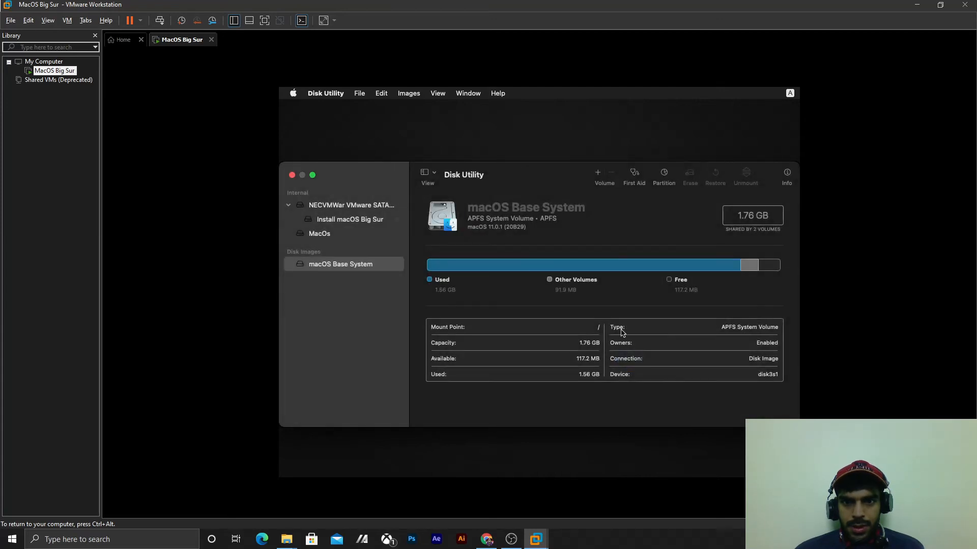
# - Check the details of the installer media and the new MacOs volume, and close Disk Utility
pyautogui.click(334, 206)
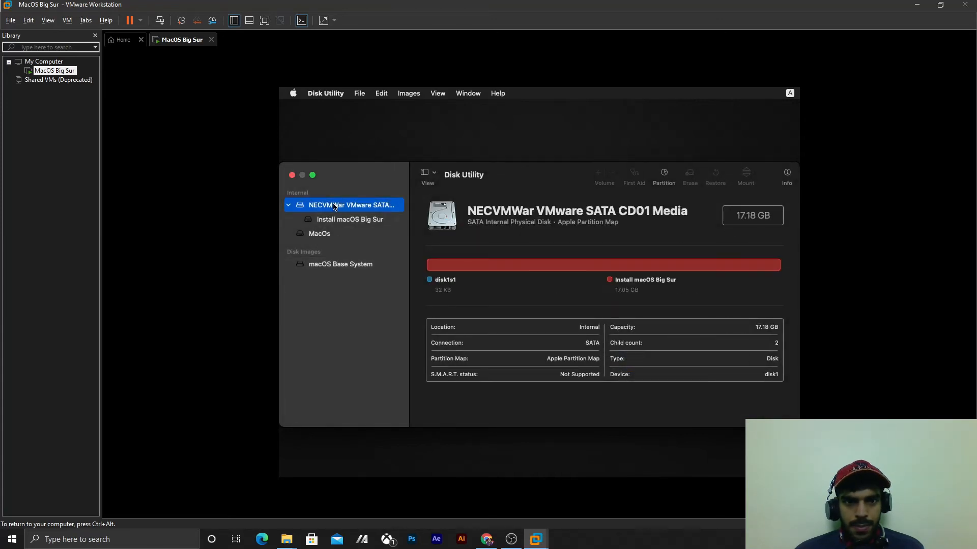
pyautogui.click(333, 234)
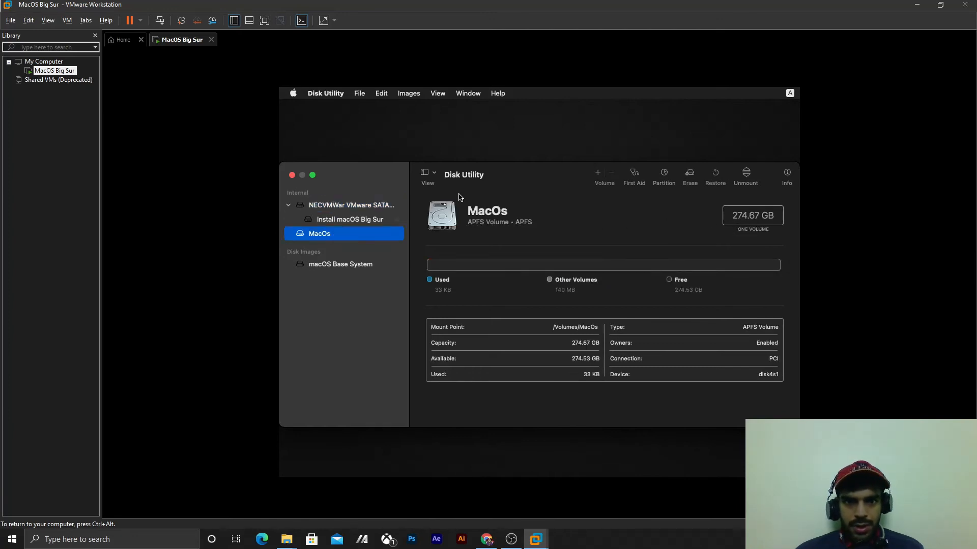
pyautogui.click(293, 175)
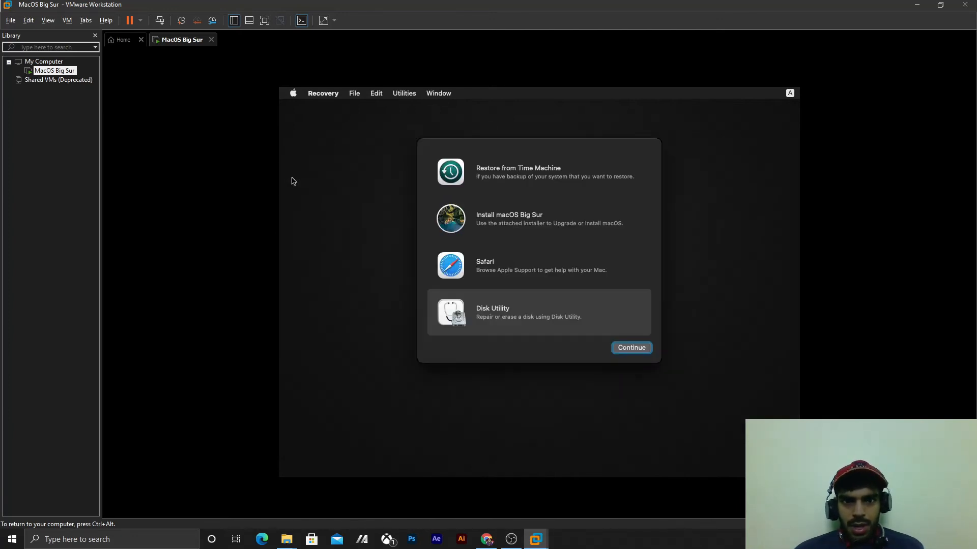
# - Start the macOS Big Sur installation from the recovery screen, agreeing to the license and choosing the MacOs disk as the destination
pyautogui.click(549, 202)
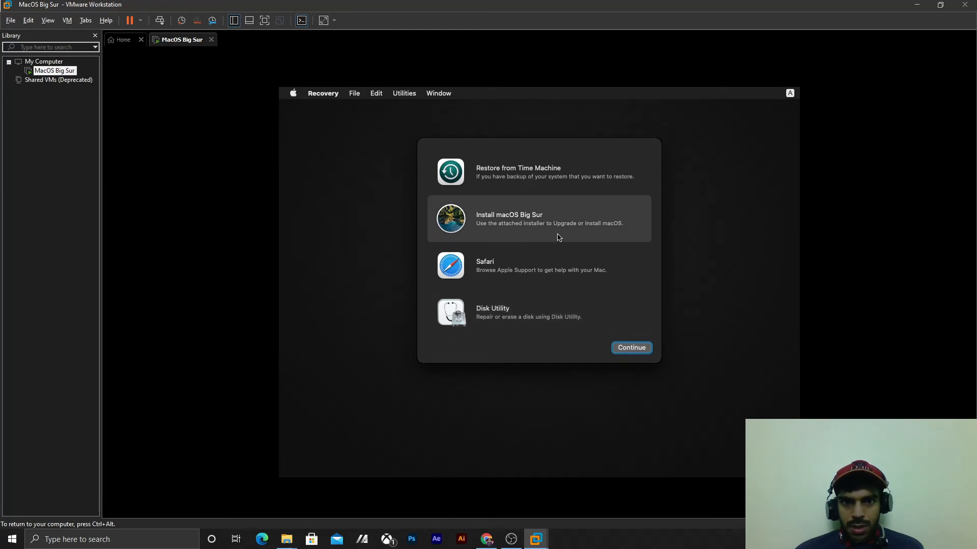
pyautogui.click(634, 348)
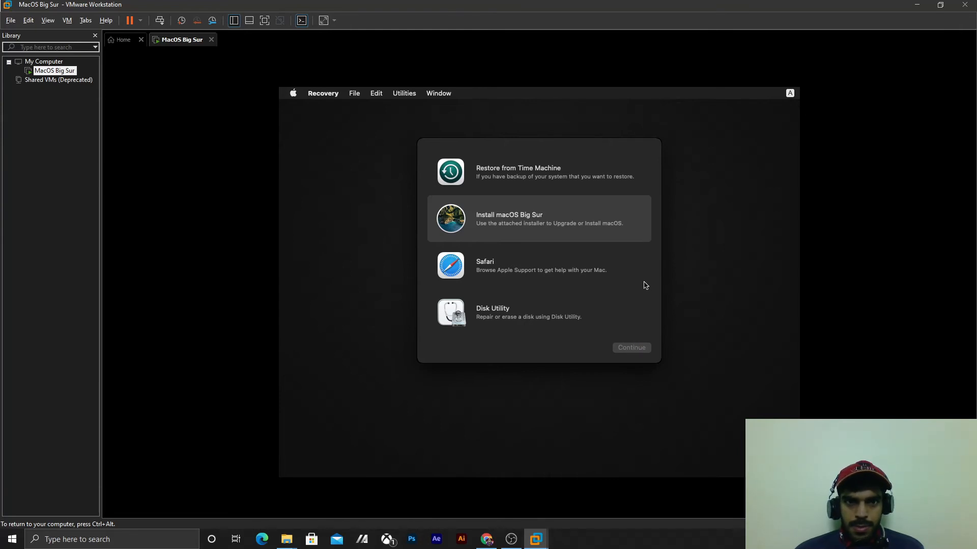
pyautogui.click(526, 411)
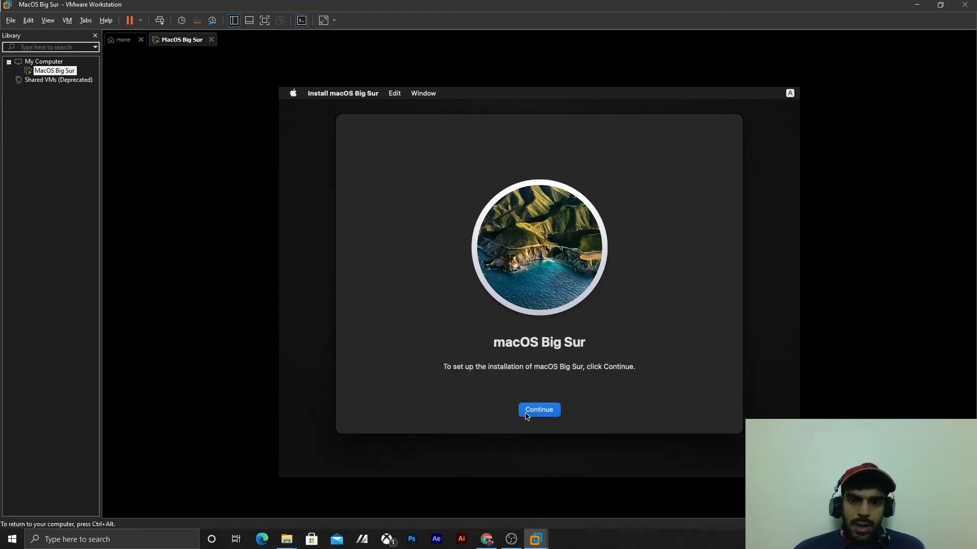
pyautogui.click(554, 409)
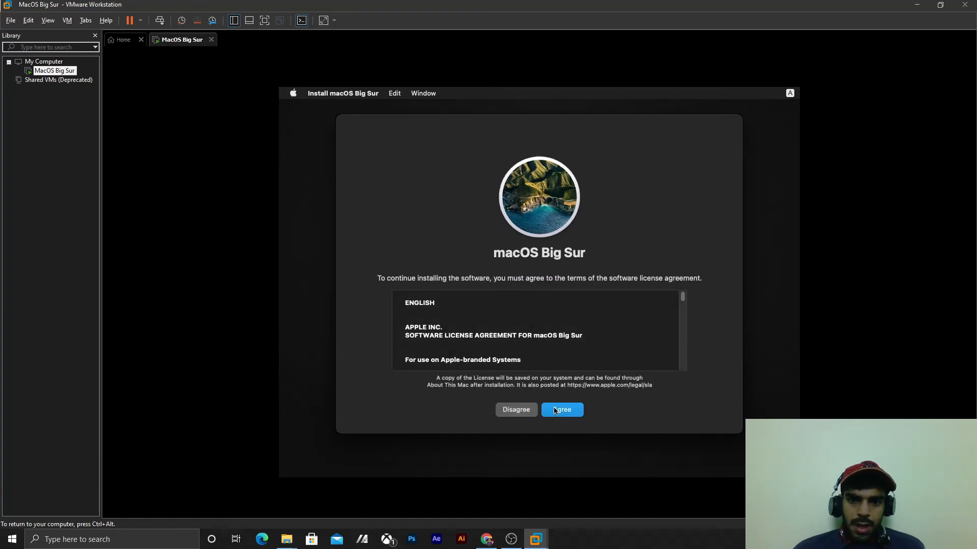
pyautogui.click(550, 314)
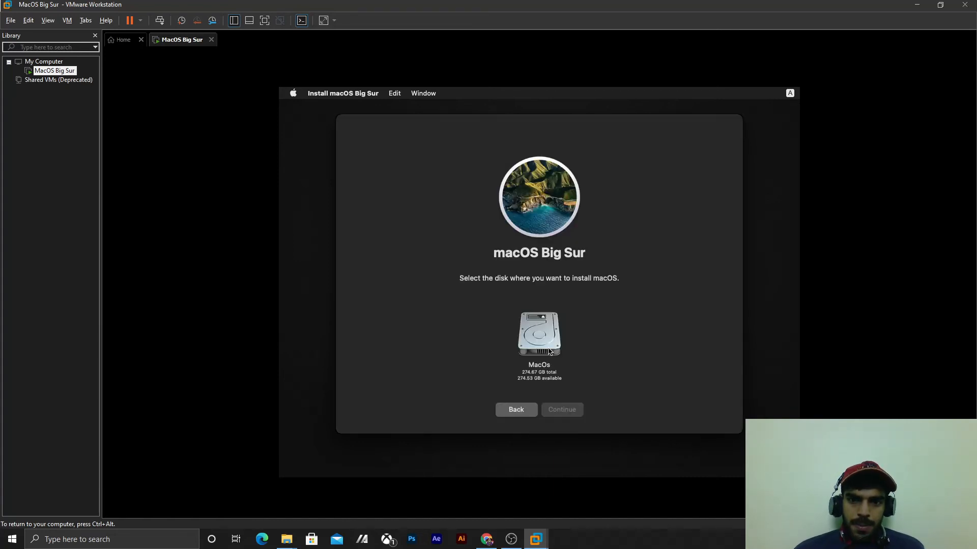
pyautogui.click(548, 352)
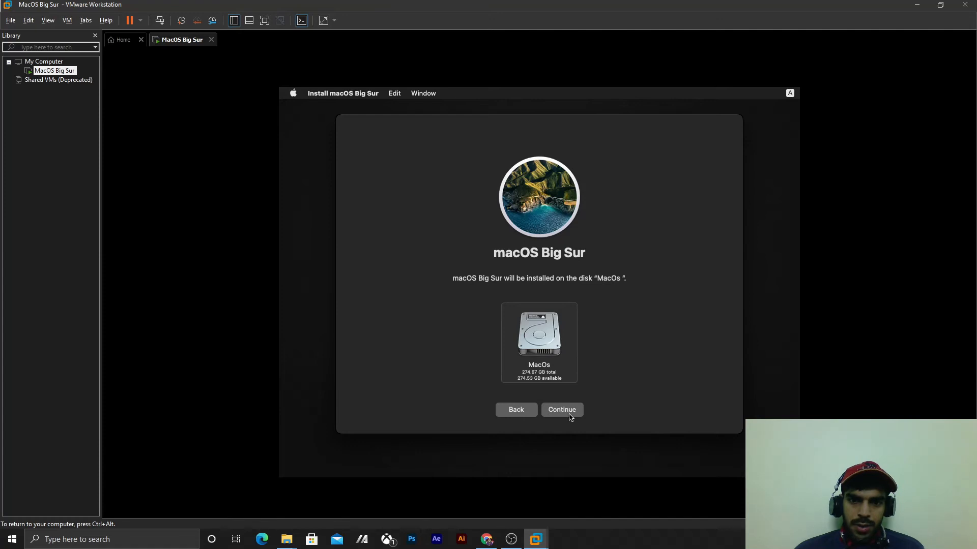
pyautogui.click(570, 416)
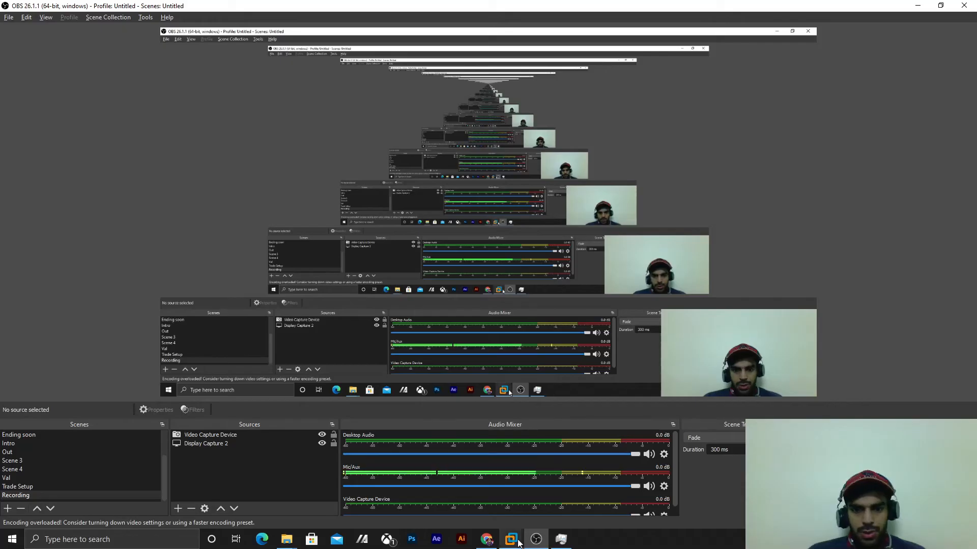
# - Switch back to the MacOS Big Sur virtual machine in VMware Workstation and choose India as the country or region
pyautogui.moveTo(511, 539)
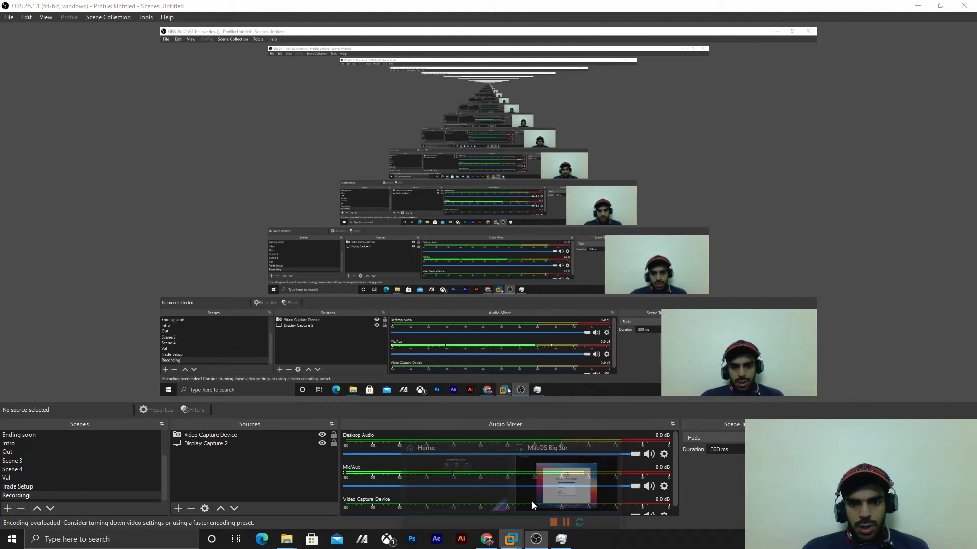
pyautogui.click(557, 462)
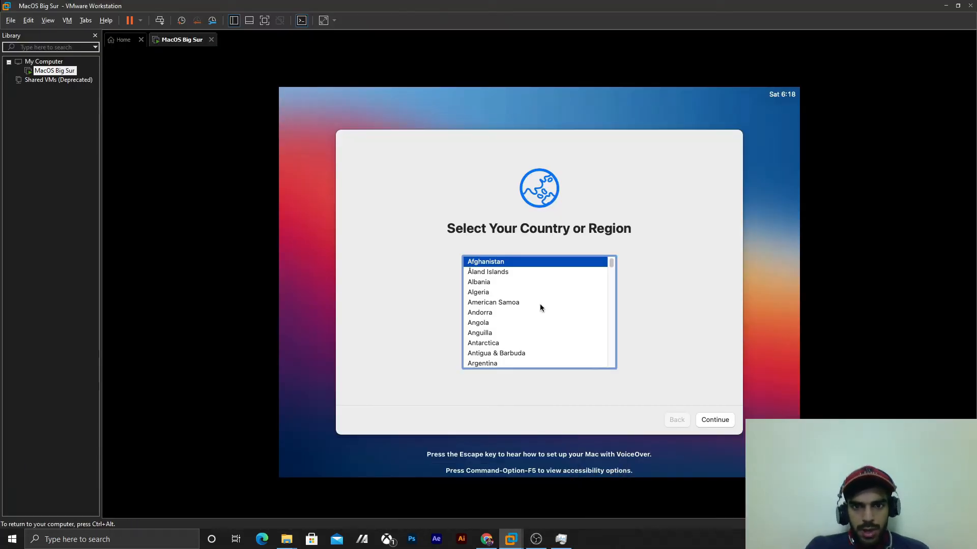
pyautogui.press('i')
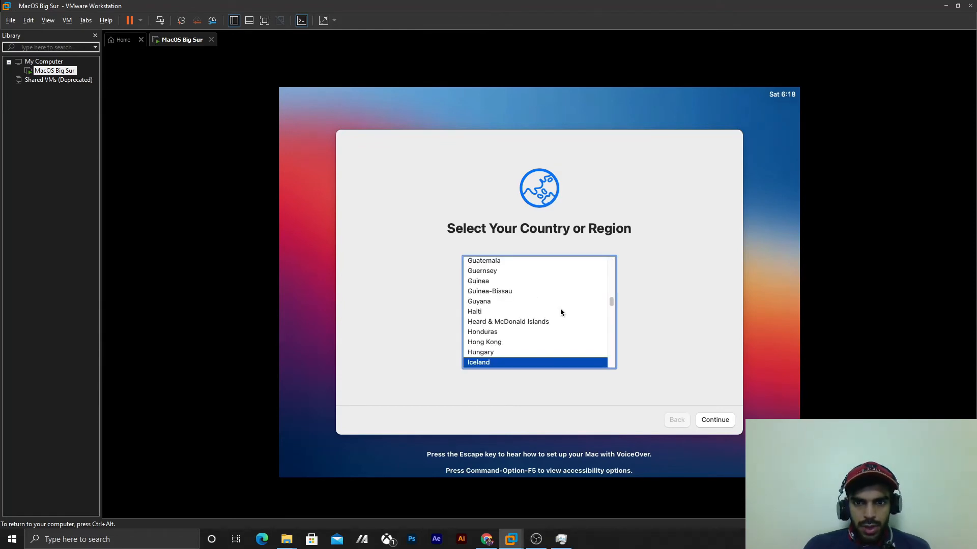
pyautogui.press('Down')
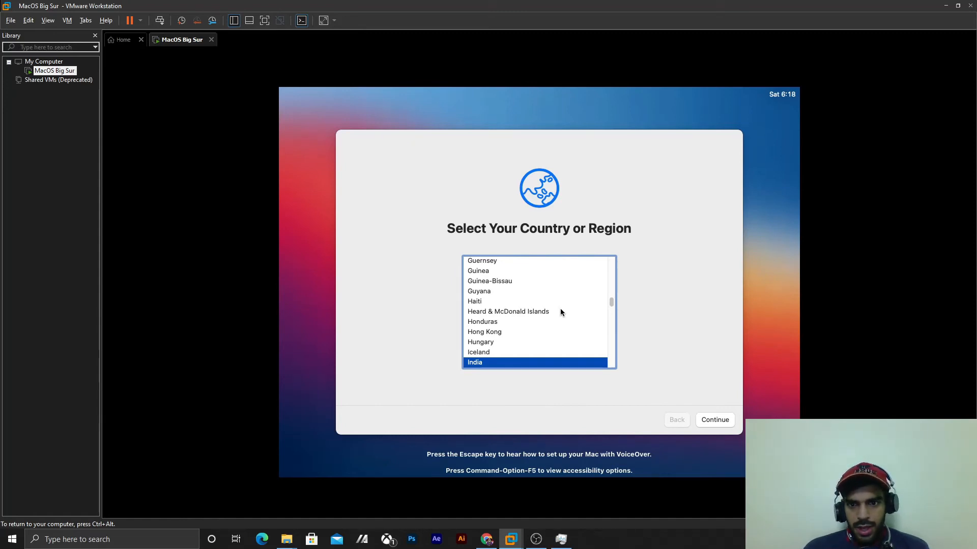
pyautogui.click(722, 419)
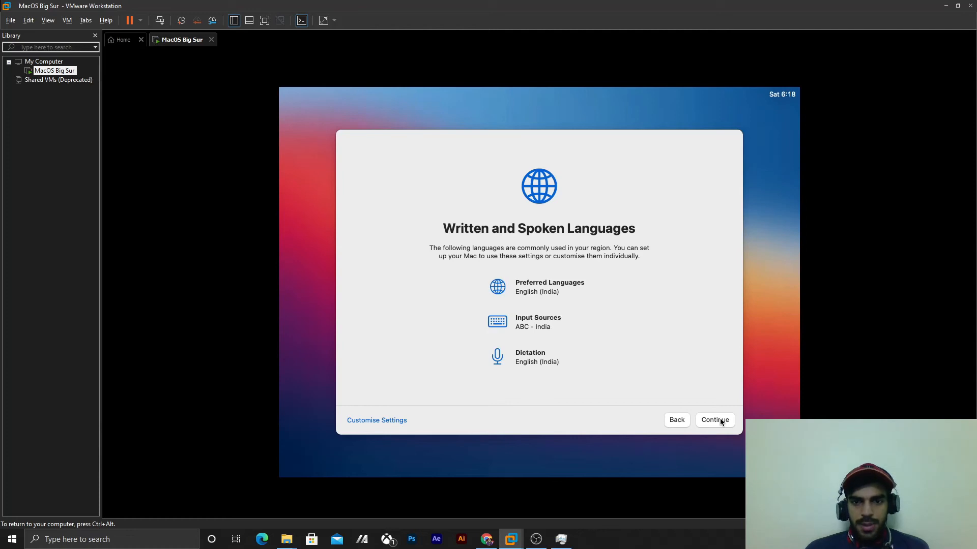
# - Continue past the language, Accessibility and Data & Privacy pages, keeping the English (India) settings and enabling no accessibility features
pyautogui.click(719, 418)
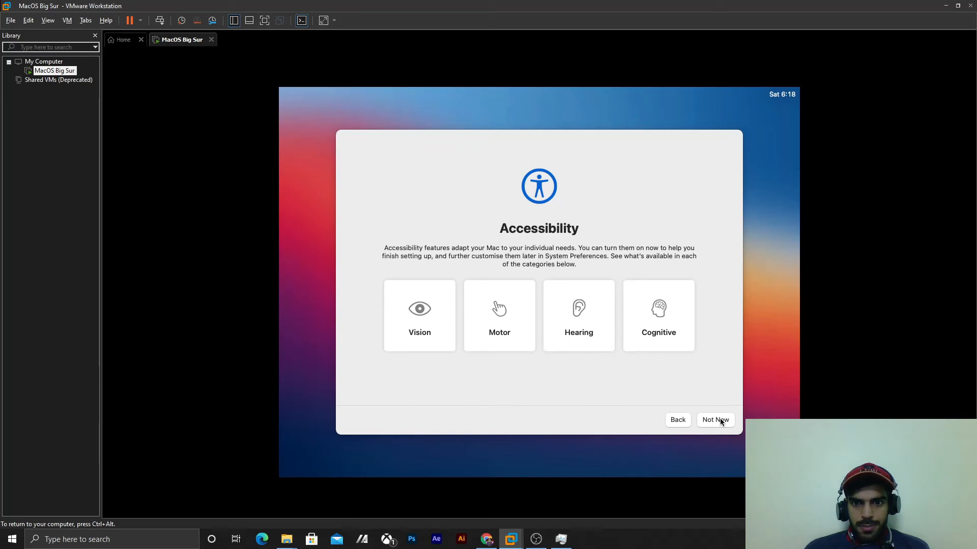
pyautogui.click(721, 421)
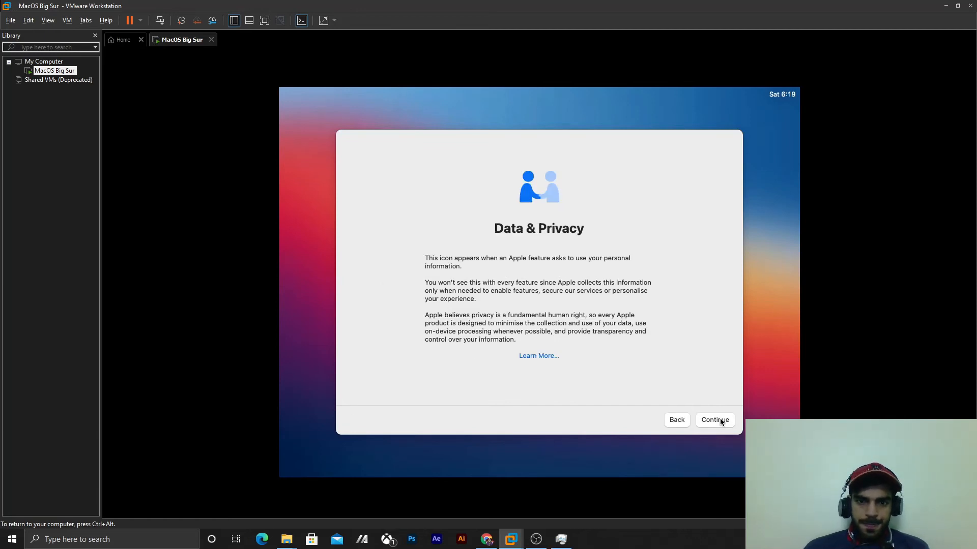
pyautogui.click(721, 421)
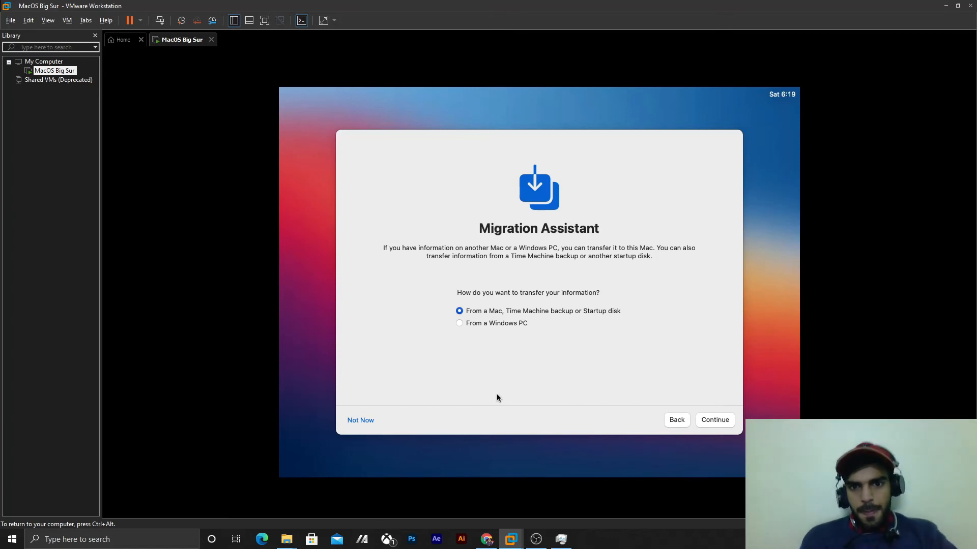
# - Decline transferring data with Migration Assistant and skip signing in with an Apple ID
pyautogui.click(362, 421)
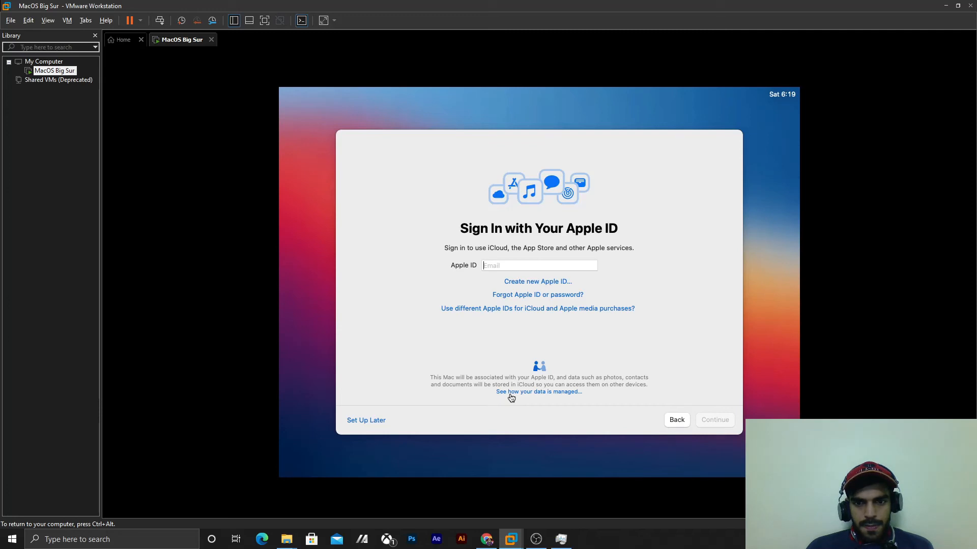
pyautogui.click(372, 422)
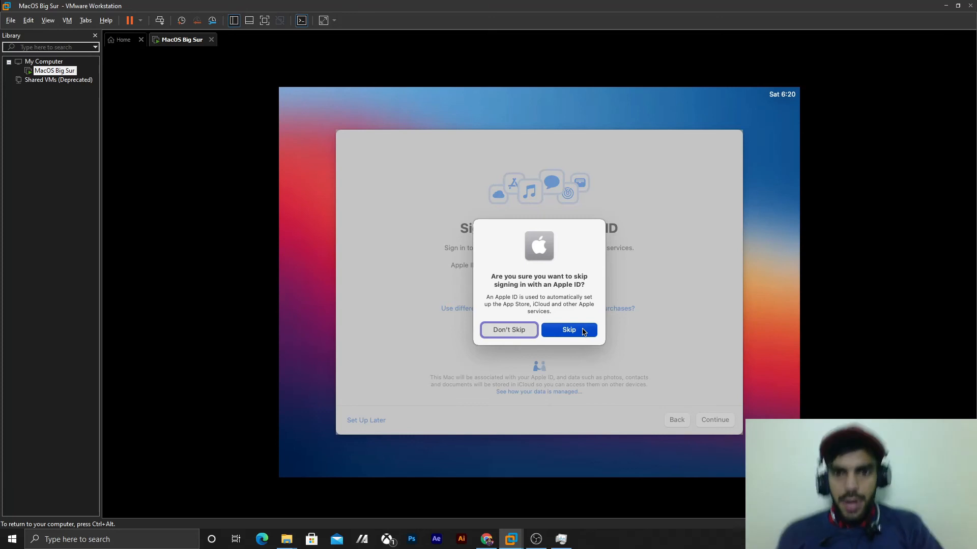
pyautogui.click(583, 330)
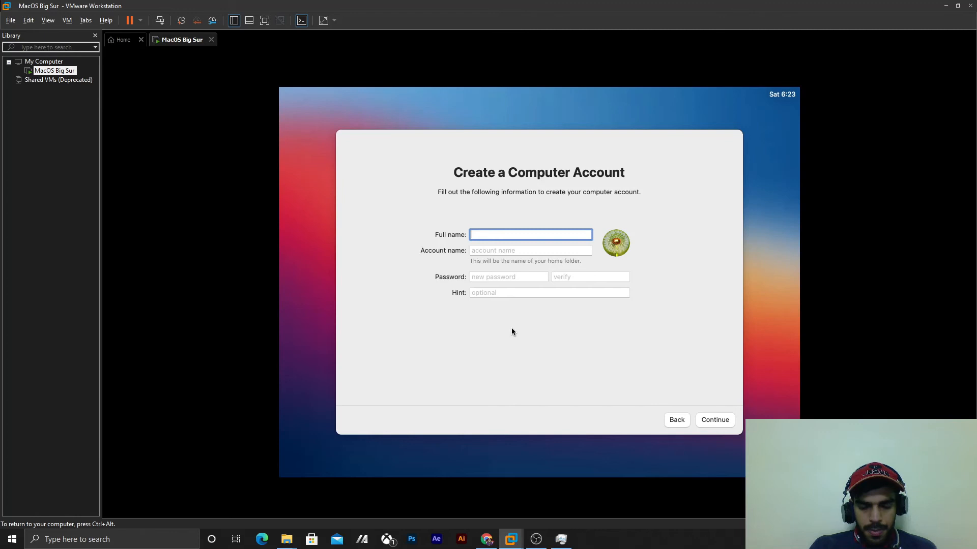
# - Enter the full name and account name for the new computer account
pyautogui.write('T')
pyautogui.write('hel')
pyautogui.write('Ncr')
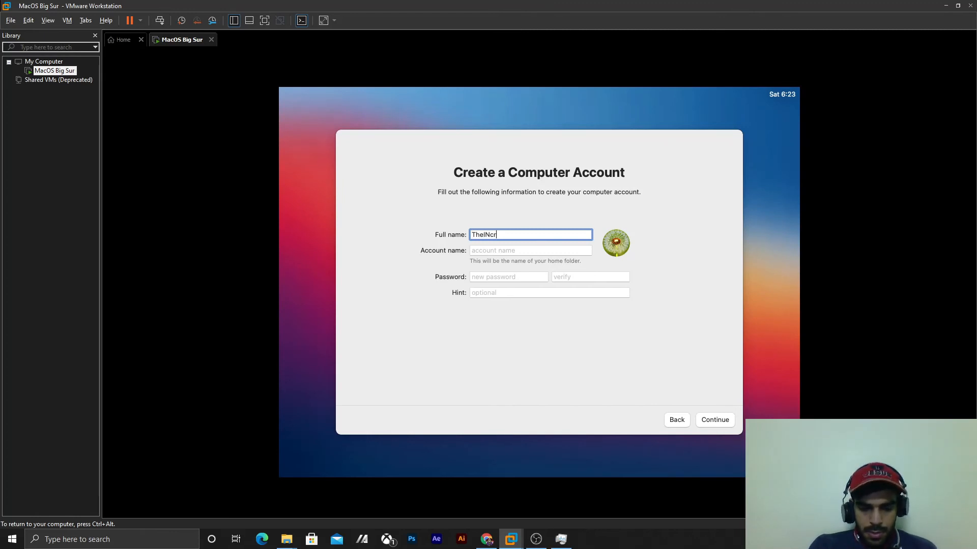
pyautogui.write('edi')
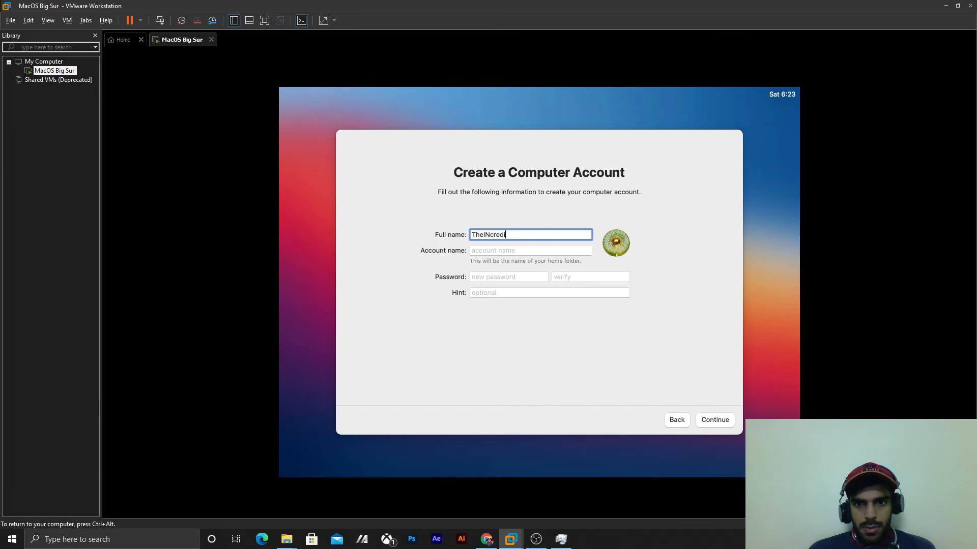
pyautogui.write('b')
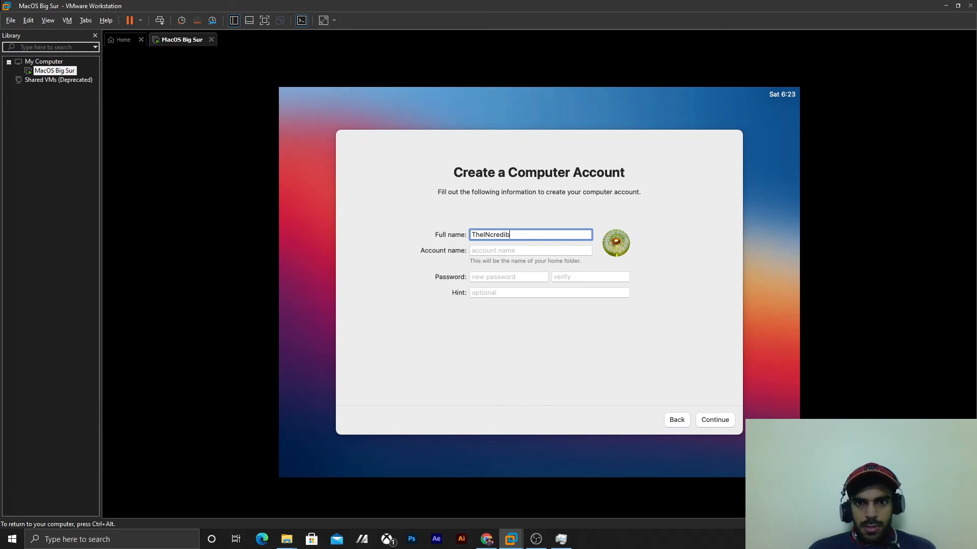
pyautogui.write('le')
pyautogui.write('Ve')
pyautogui.write('e')
pyautogui.press('Tab')
pyautogui.write('ThelNcredibleV')
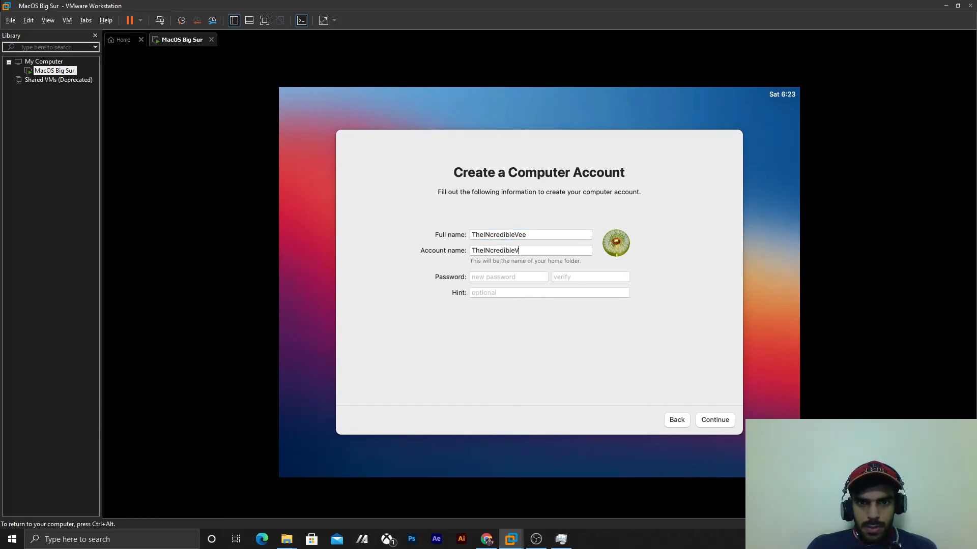
pyautogui.write('ee')
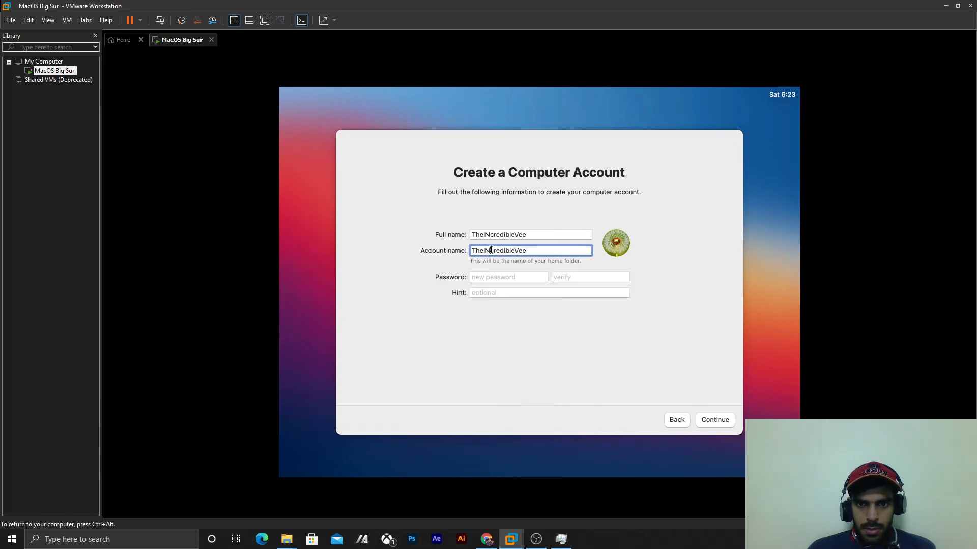
# - Change the uppercase N to lowercase in both the account name and the full name, and try to continue without a password
pyautogui.press('BackSpace')
pyautogui.write('n')
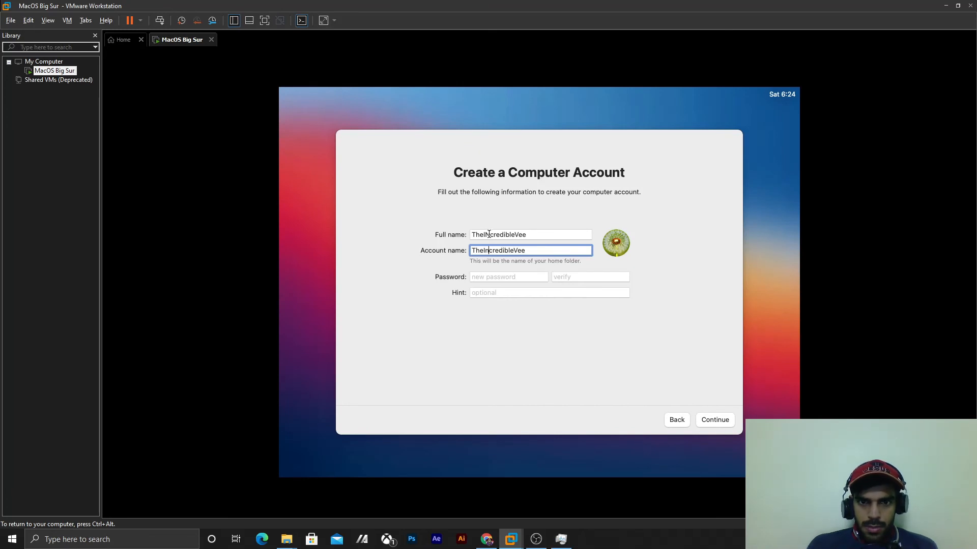
pyautogui.click(489, 234)
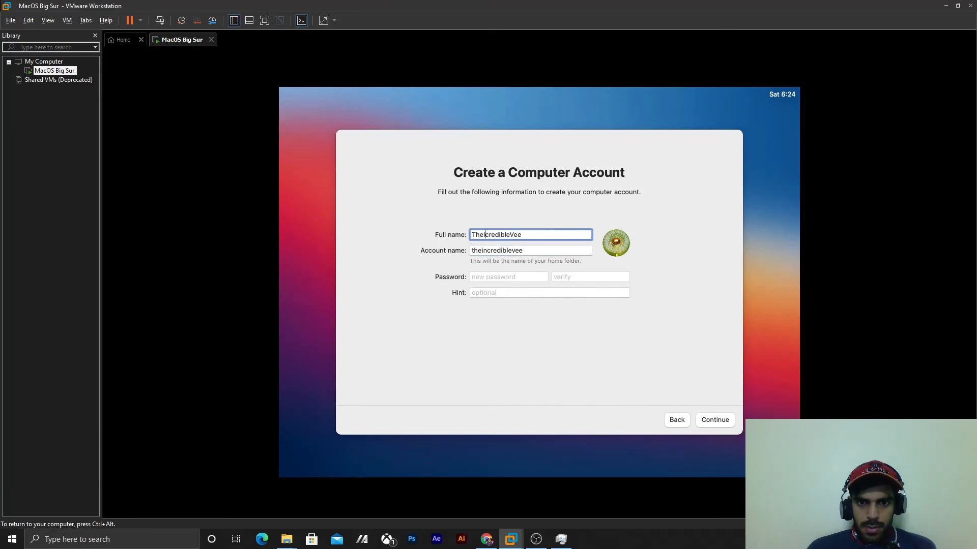
pyautogui.write('n')
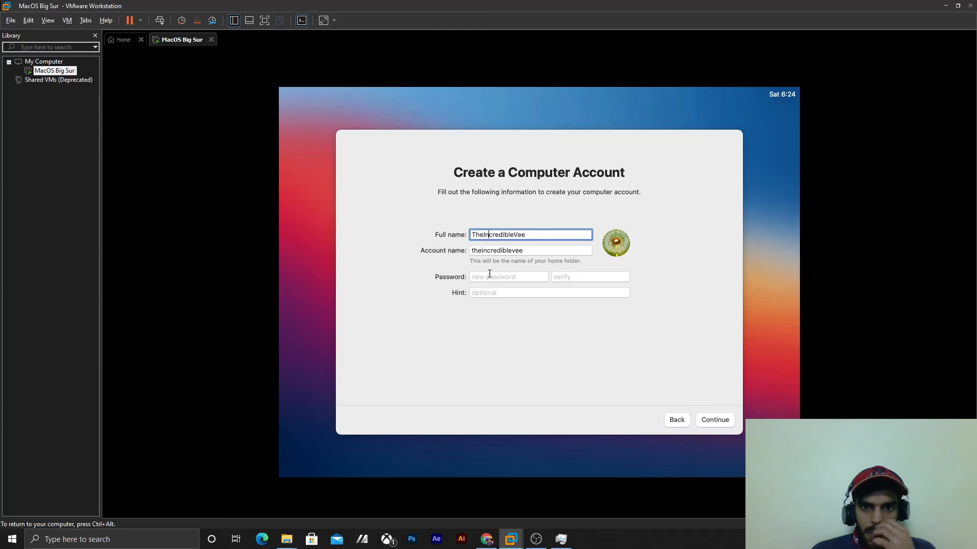
pyautogui.click(712, 420)
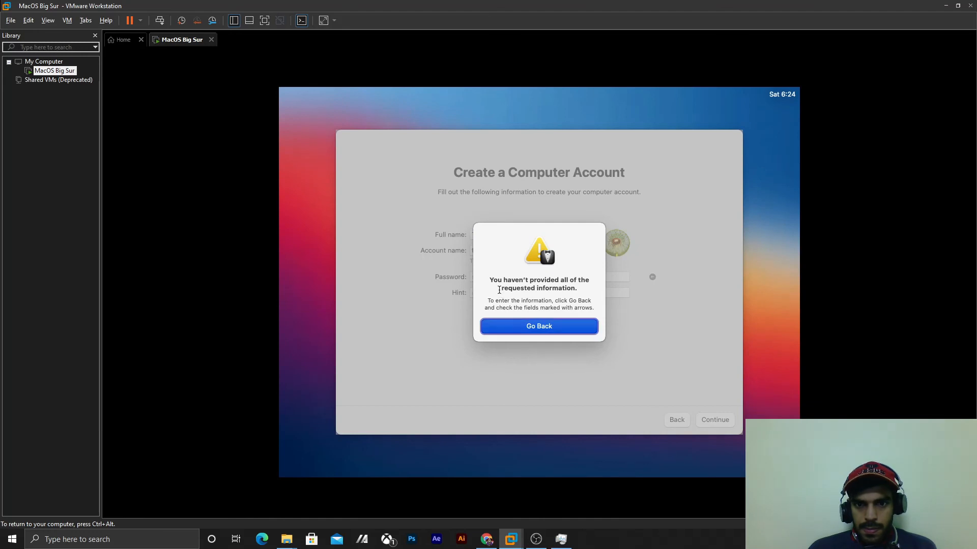
pyautogui.click(512, 326)
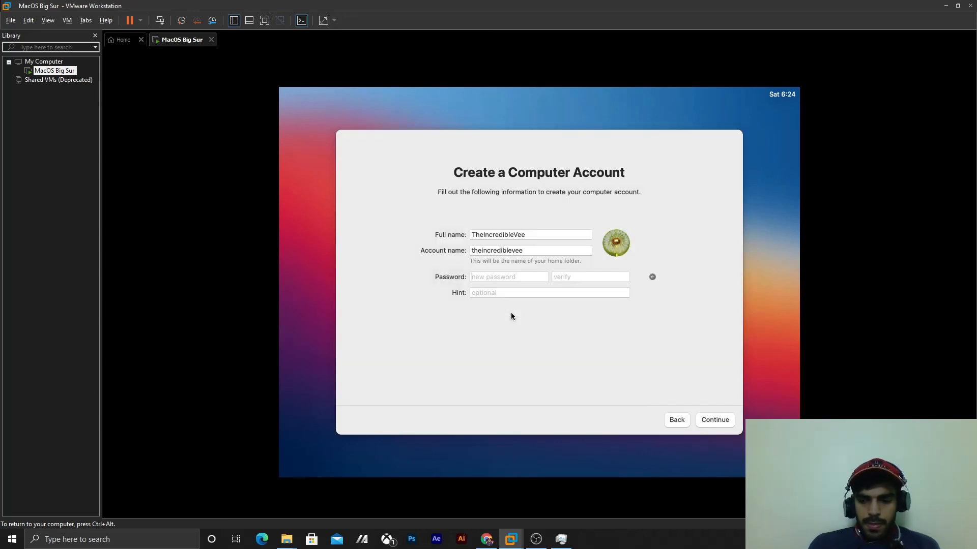
# - Enter and verify the account password, set the password hint to PIN, and create the computer account
pyautogui.write('a')
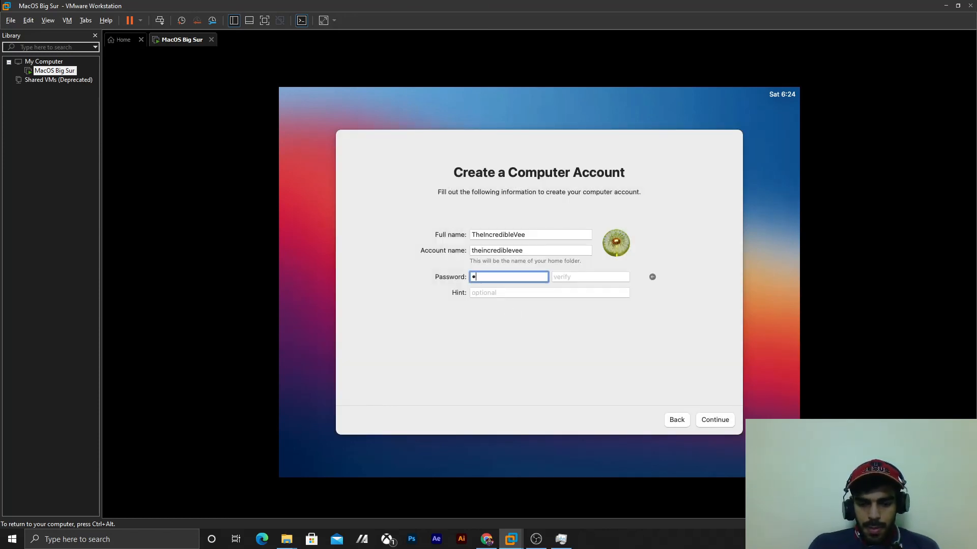
pyautogui.write('aaaaaaa')
pyautogui.press('Tab')
pyautogui.write('Pl')
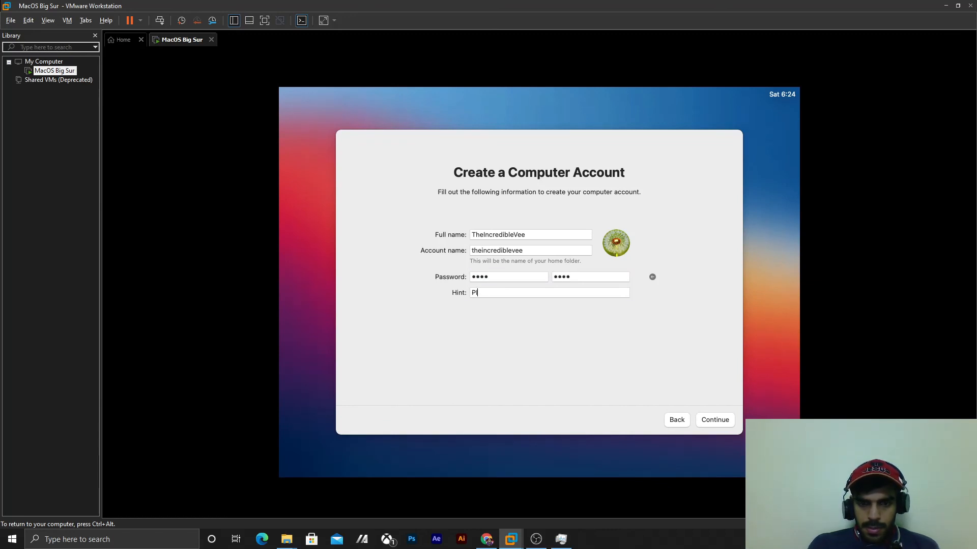
pyautogui.write('N')
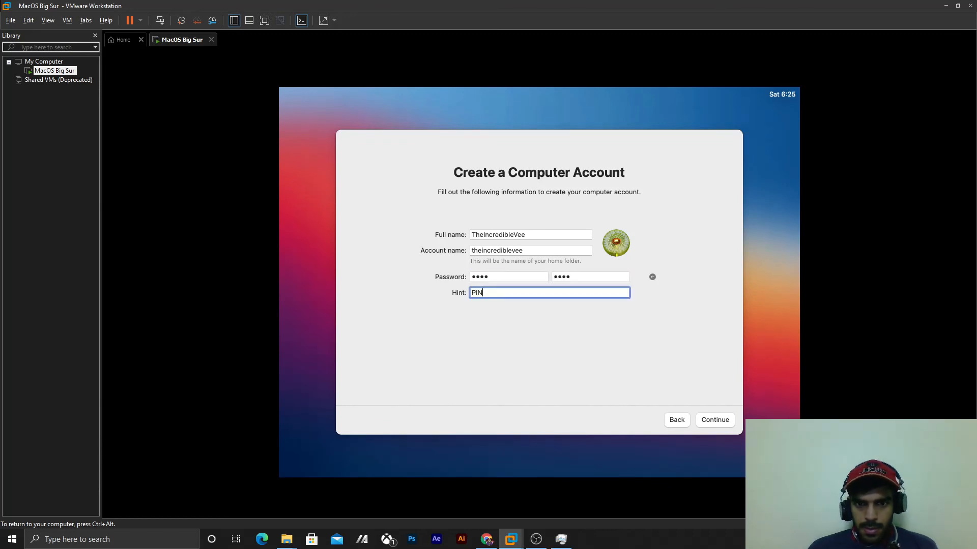
pyautogui.click(718, 424)
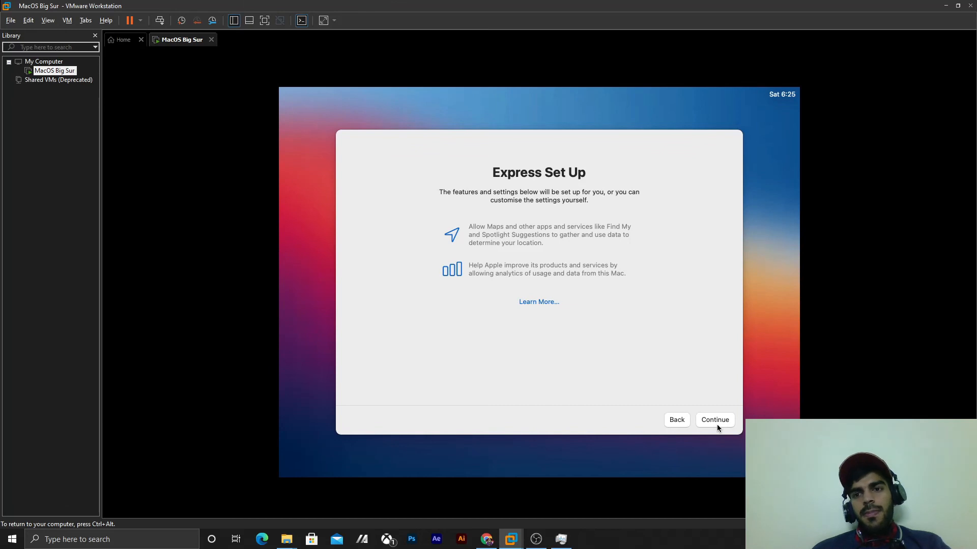
# - Continue through the Express Set Up, Analytics and Screen Time pages, leaving crash and usage data sharing with app developers off
pyautogui.click(718, 427)
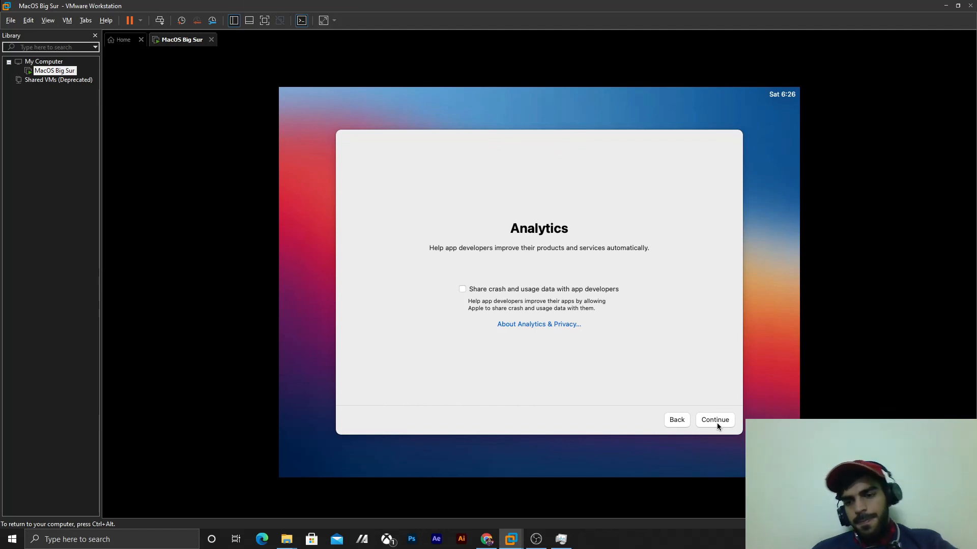
pyautogui.click(717, 423)
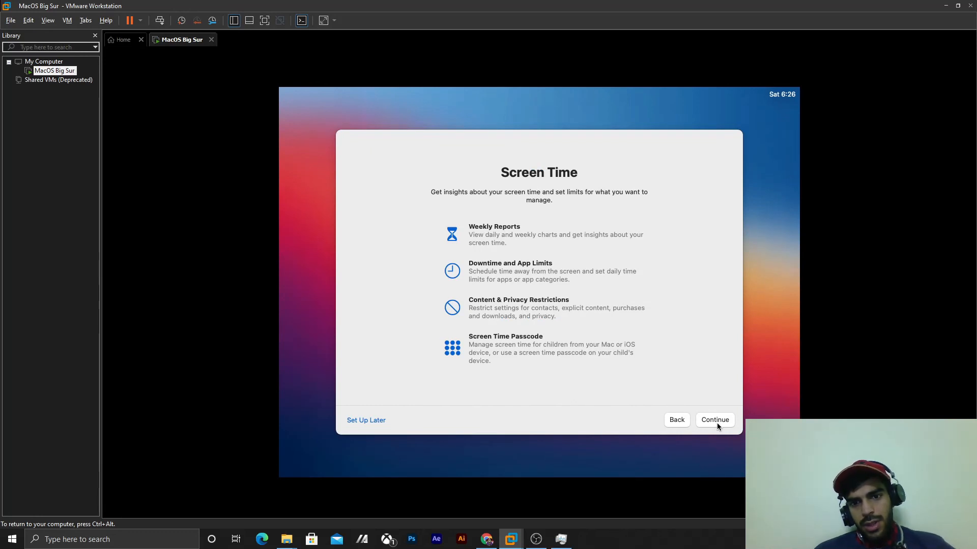
pyautogui.click(716, 423)
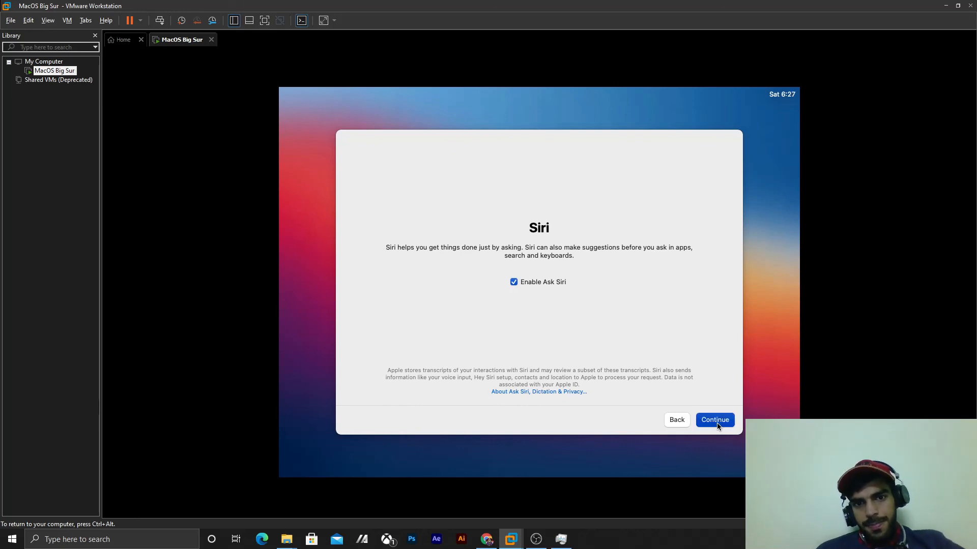
# - Continue with Ask Siri enabled and choose Not Now for sharing Siri and Dictation audio recordings
pyautogui.click(715, 420)
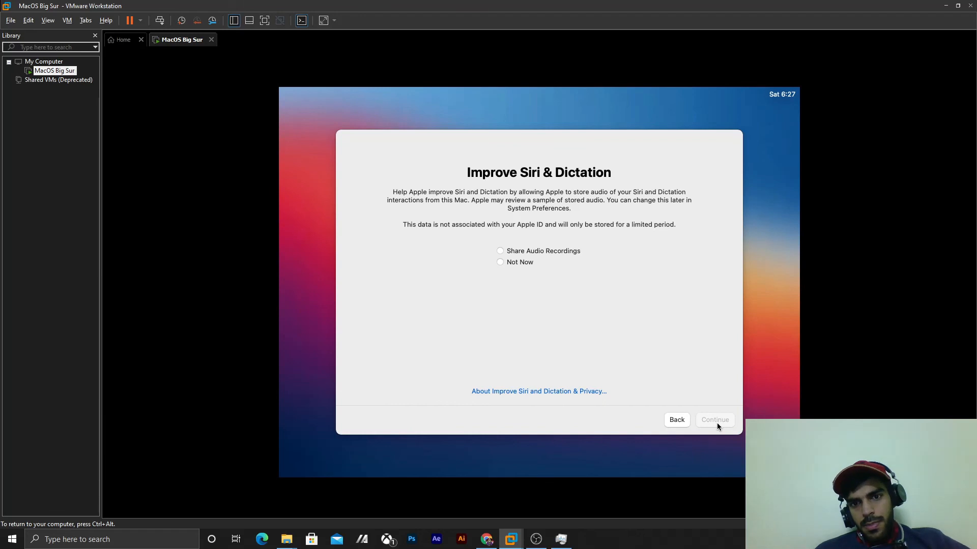
pyautogui.click(500, 263)
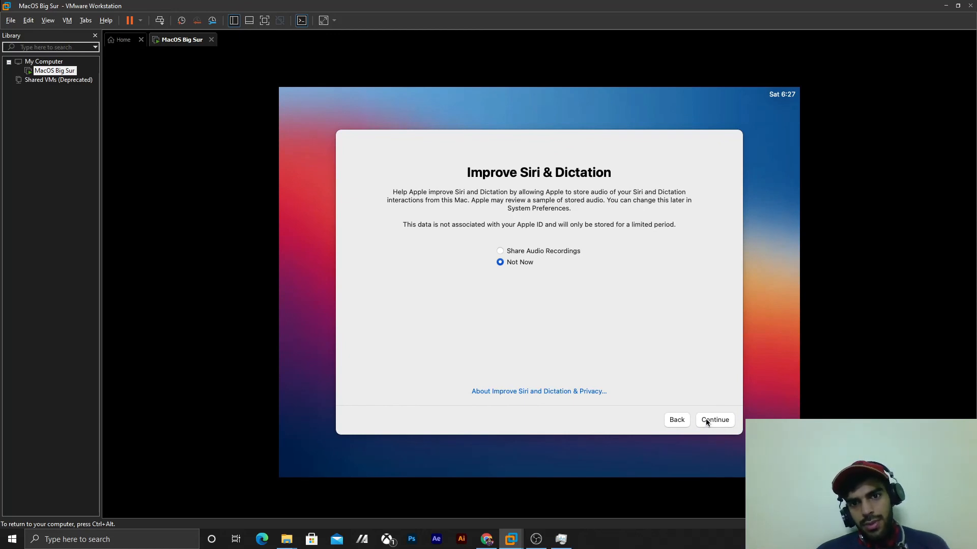
pyautogui.click(706, 422)
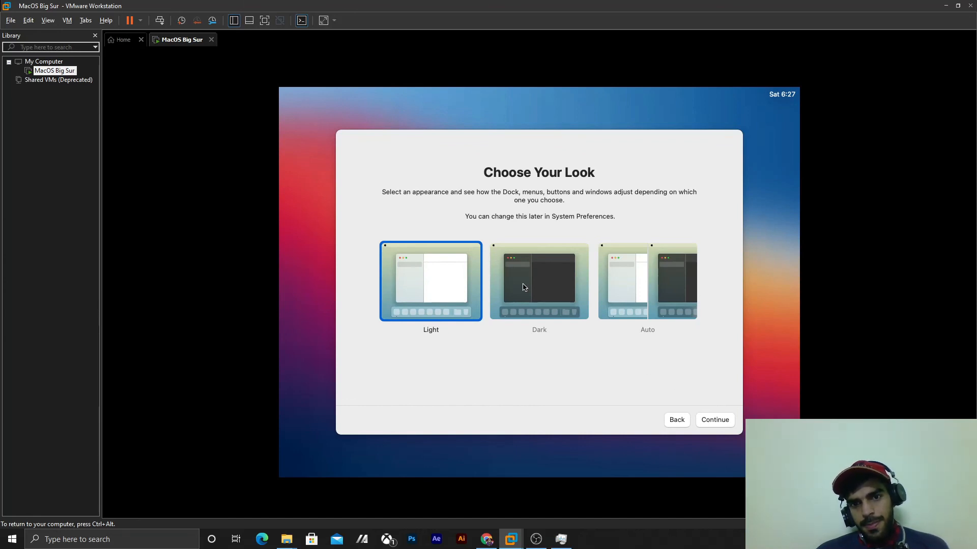
# - Choose the Dark appearance for the Mac and continue to the end of the setup
pyautogui.click(524, 288)
pyautogui.click(705, 422)
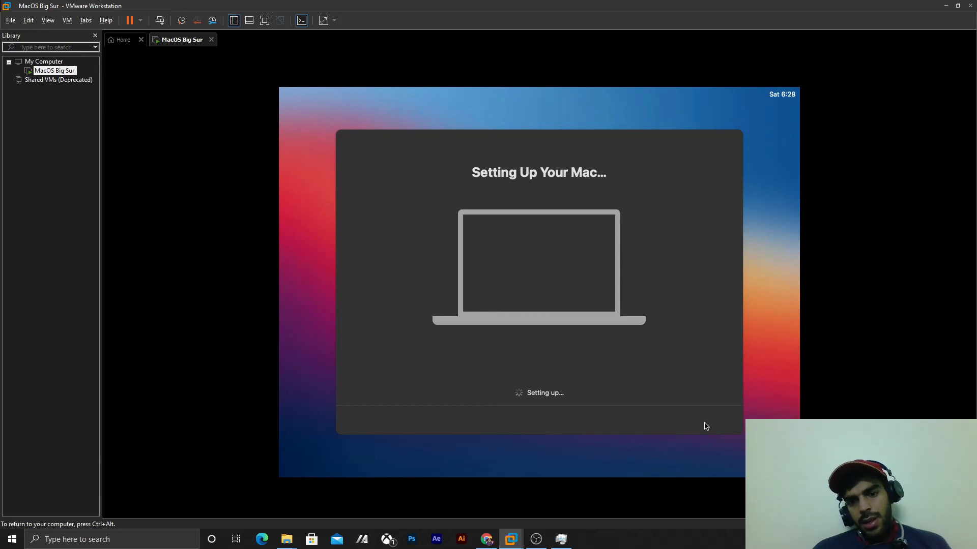
pyautogui.hotkey('ctrl', 'alt')
pyautogui.moveTo(537, 539)
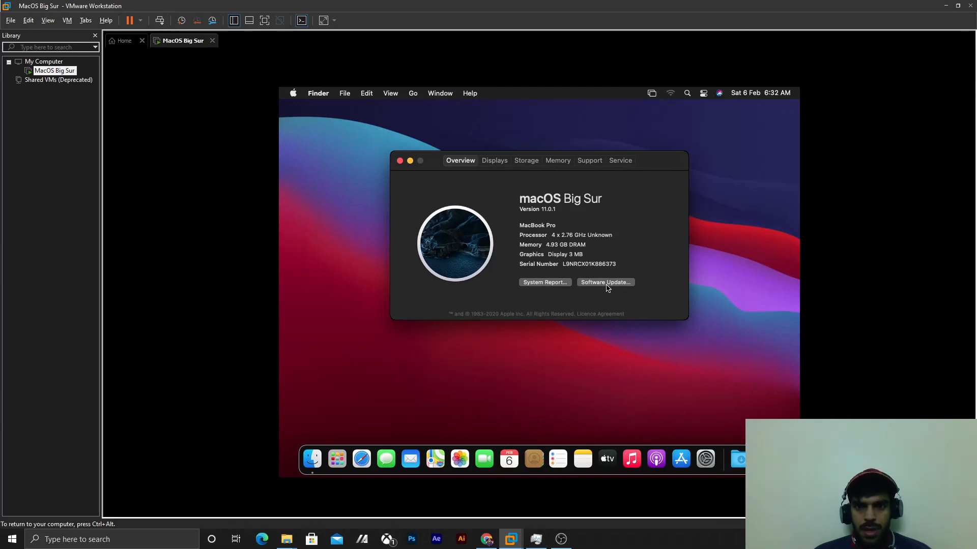
# - Check for macOS software updates from the Big Sur system overview
pyautogui.click(606, 284)
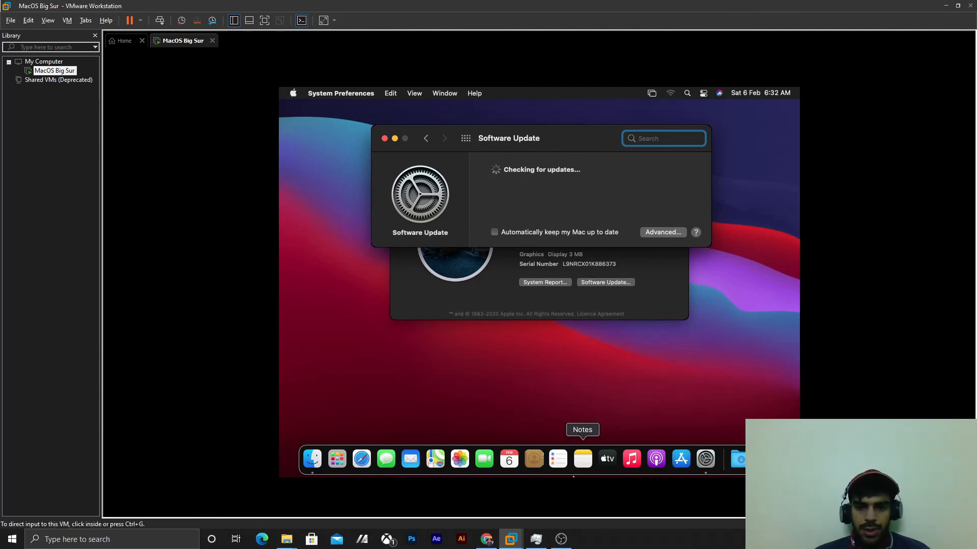
pyautogui.click(561, 539)
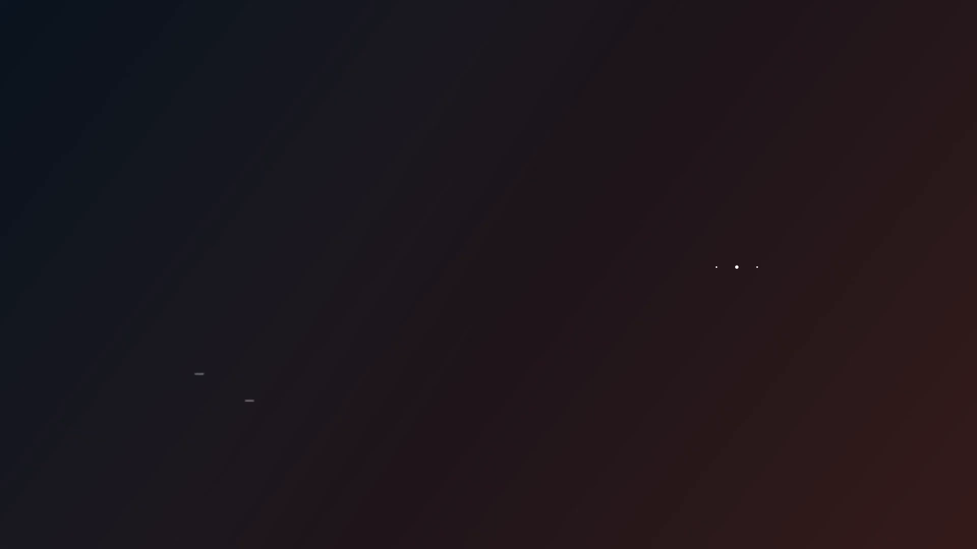